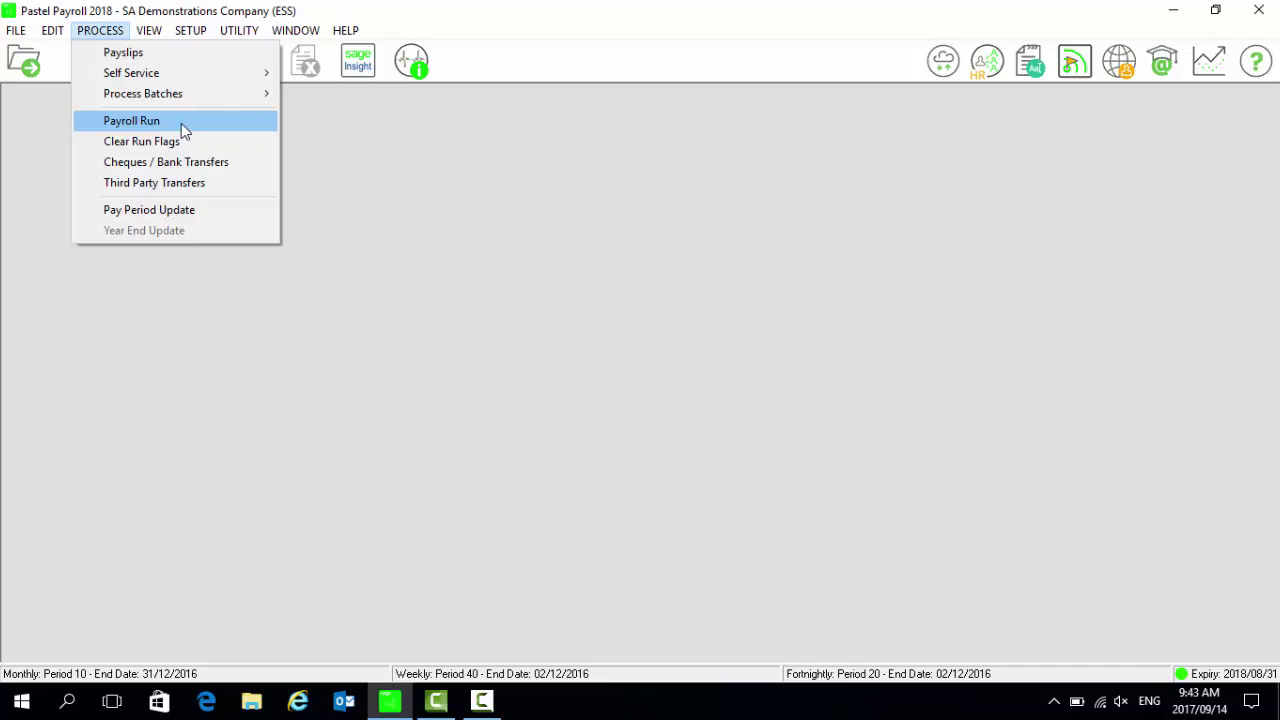
Run the period 10 payroll, issuing Self Service payslips for the filtered employees.
left_click(181, 123)
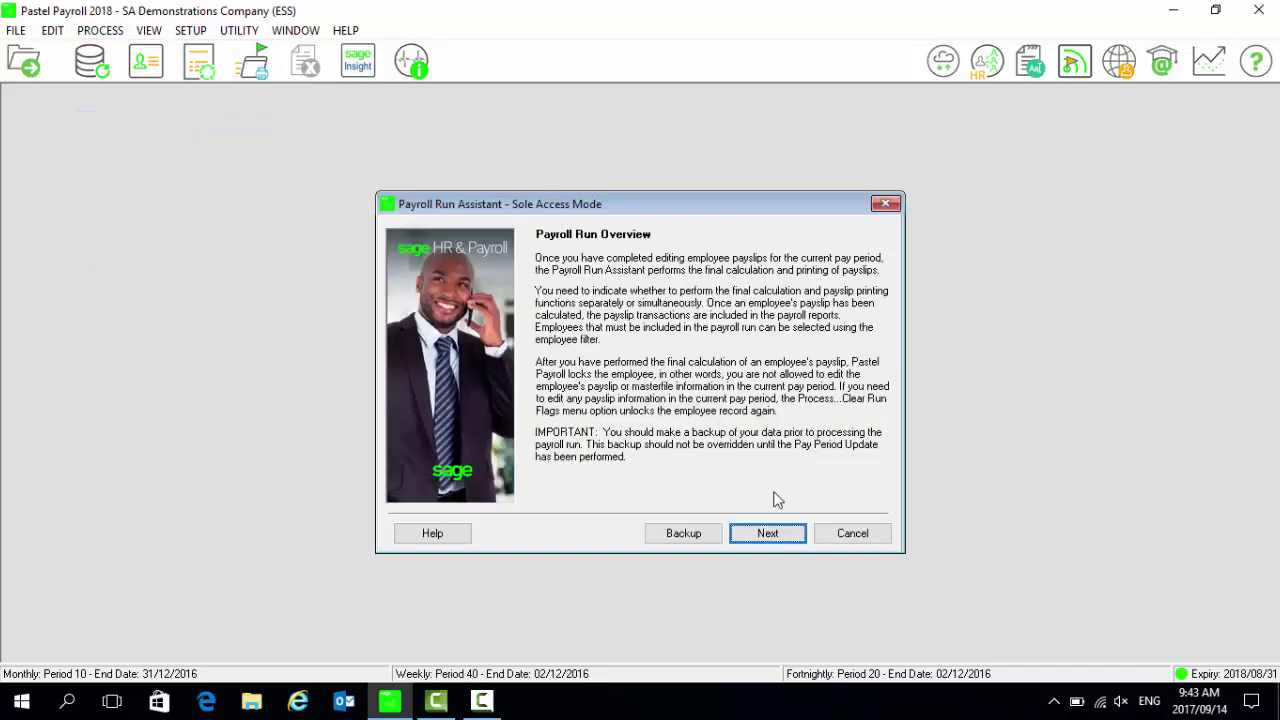
left_click(793, 537)
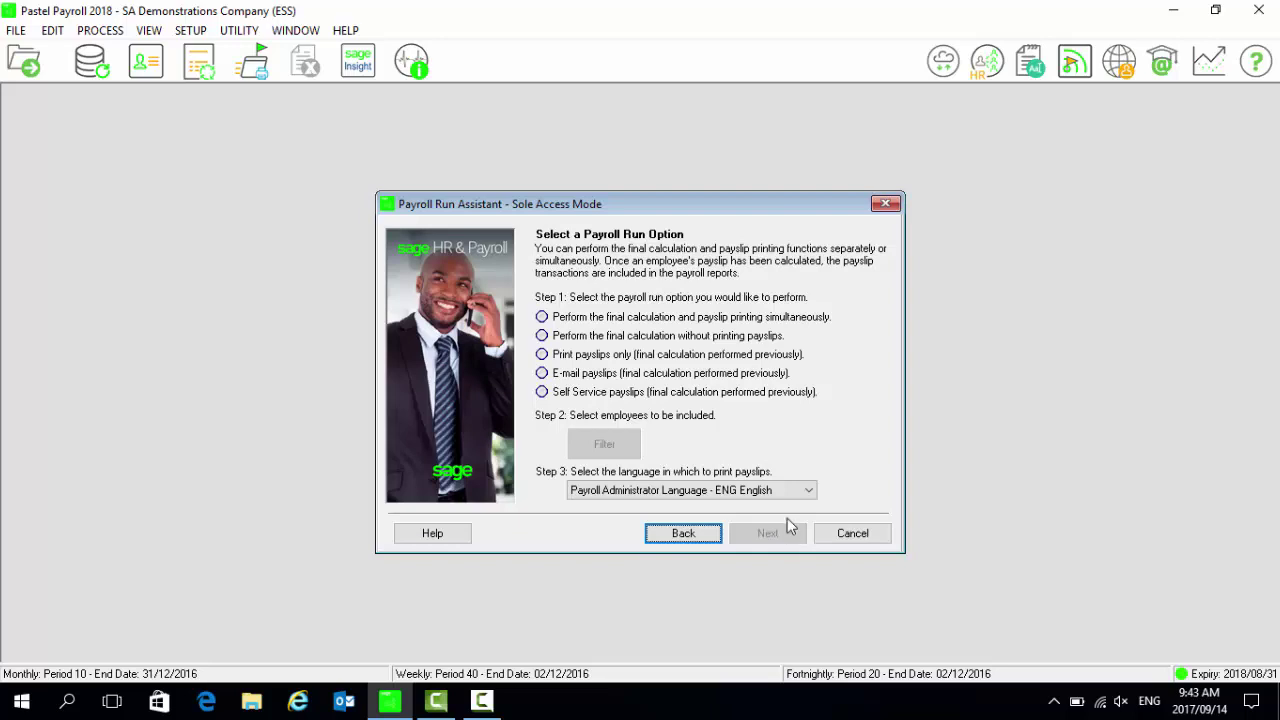
left_click(631, 394)
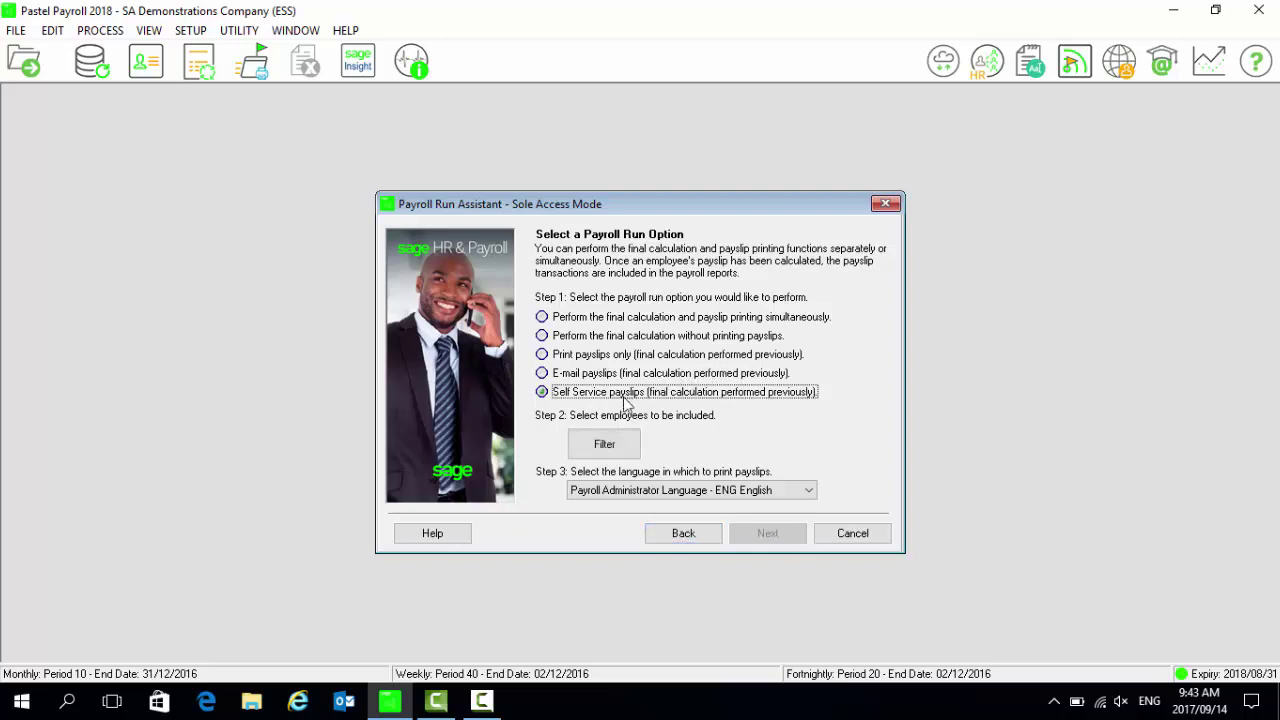
left_click(605, 444)
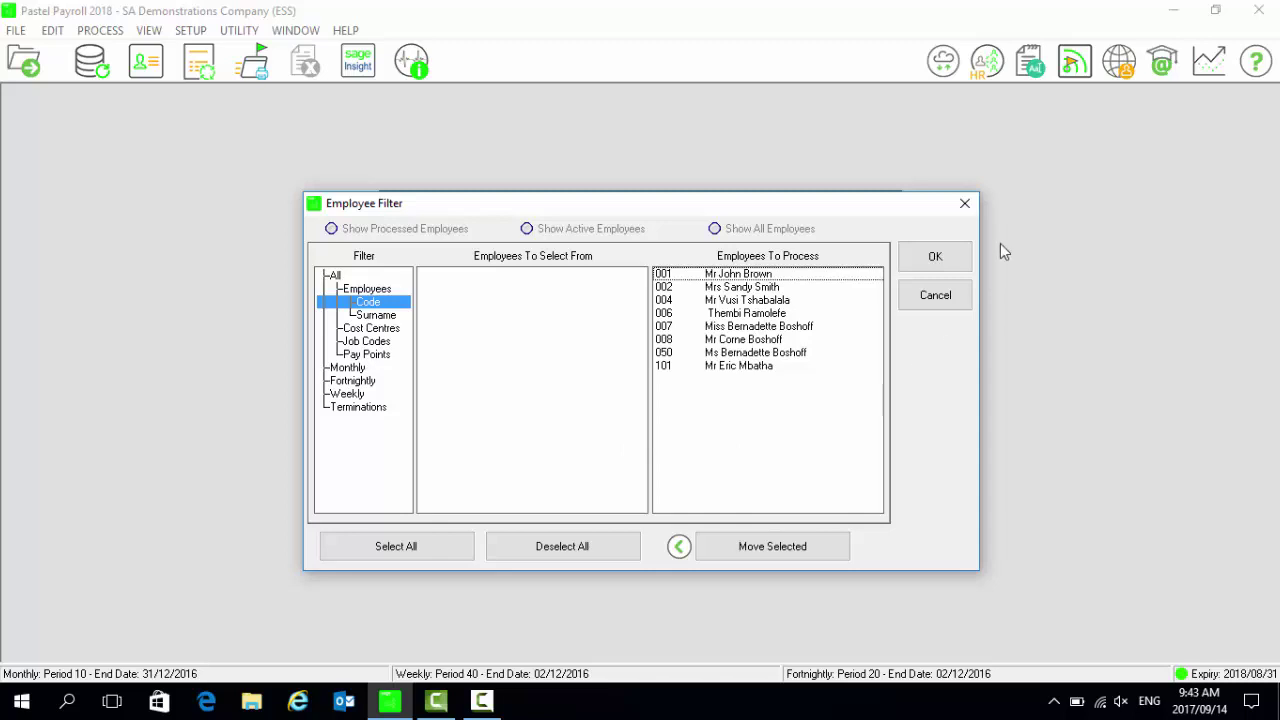
left_click(952, 259)
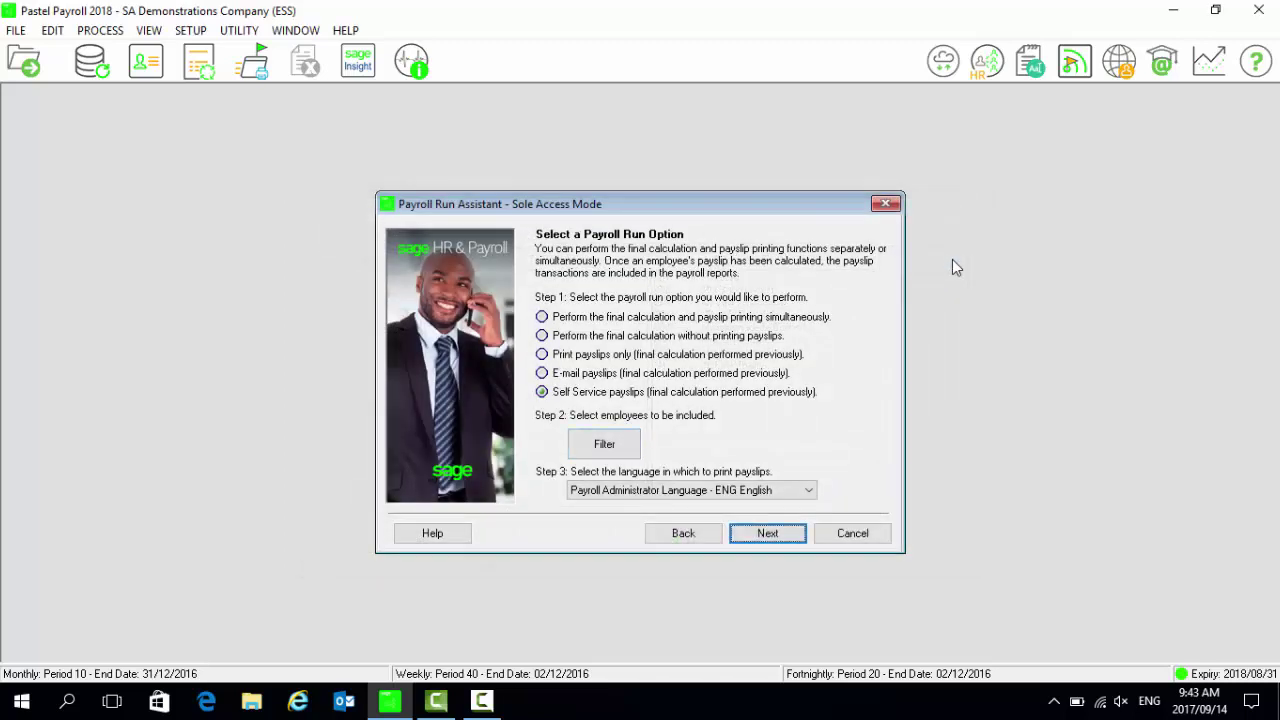
left_click(792, 537)
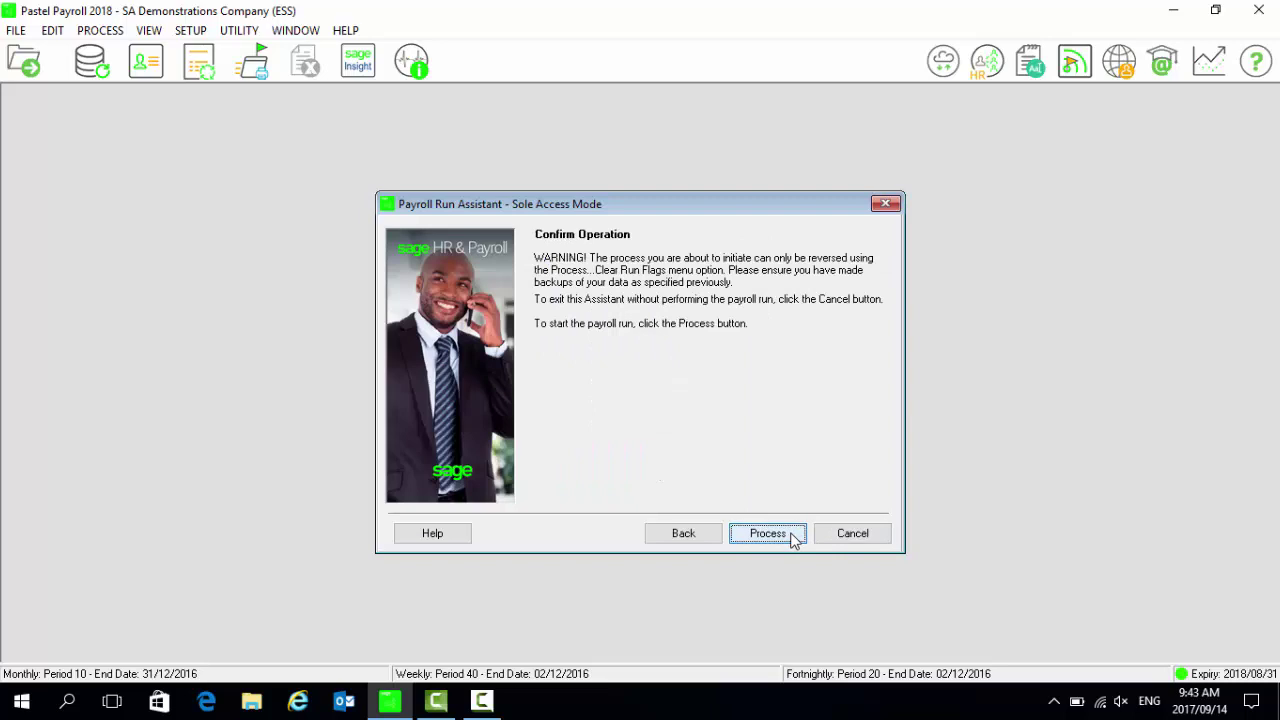
left_click(793, 537)
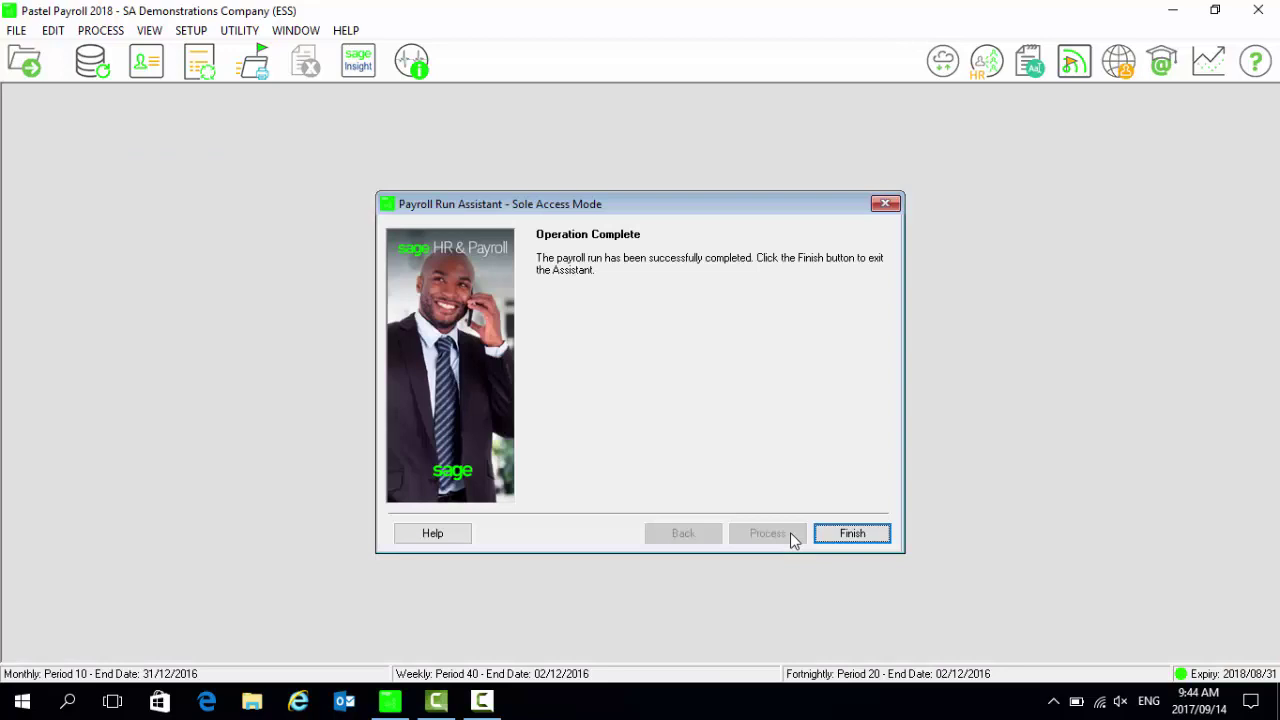
left_click(828, 536)
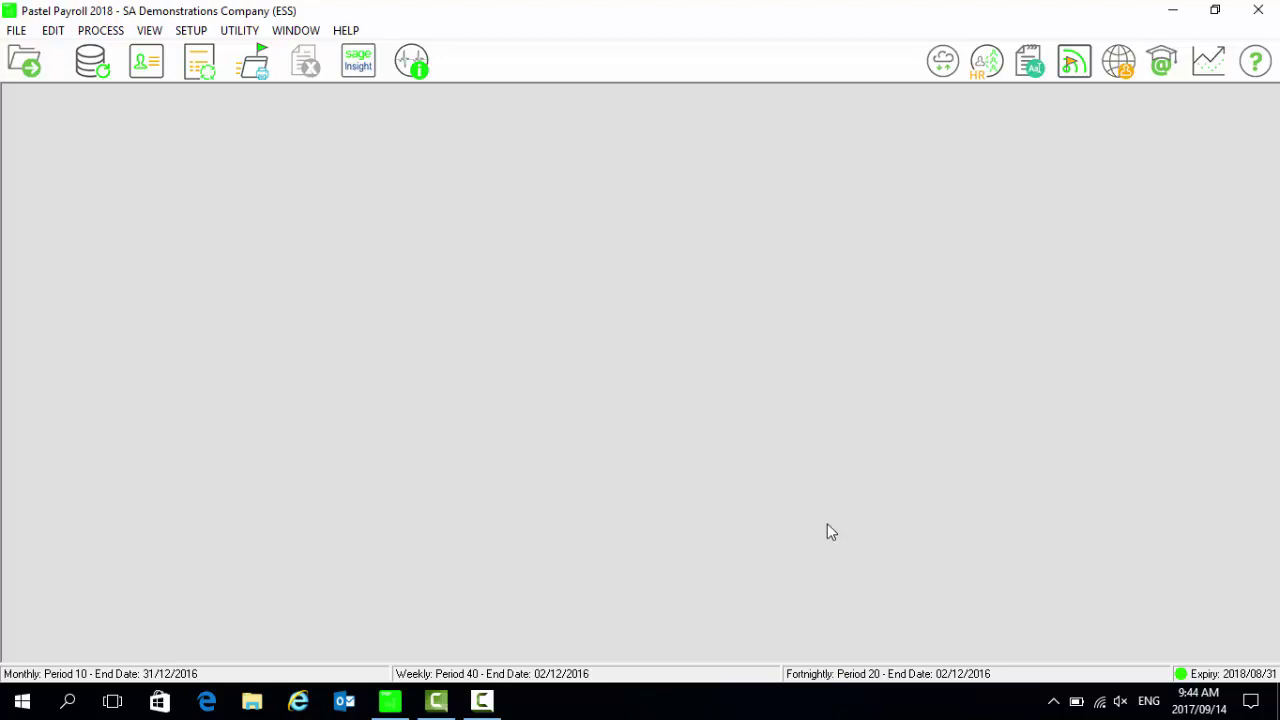
Test the Sage Connected Services connection from its tray icon options until it reports 'Connection successful!'.
left_click(1054, 705)
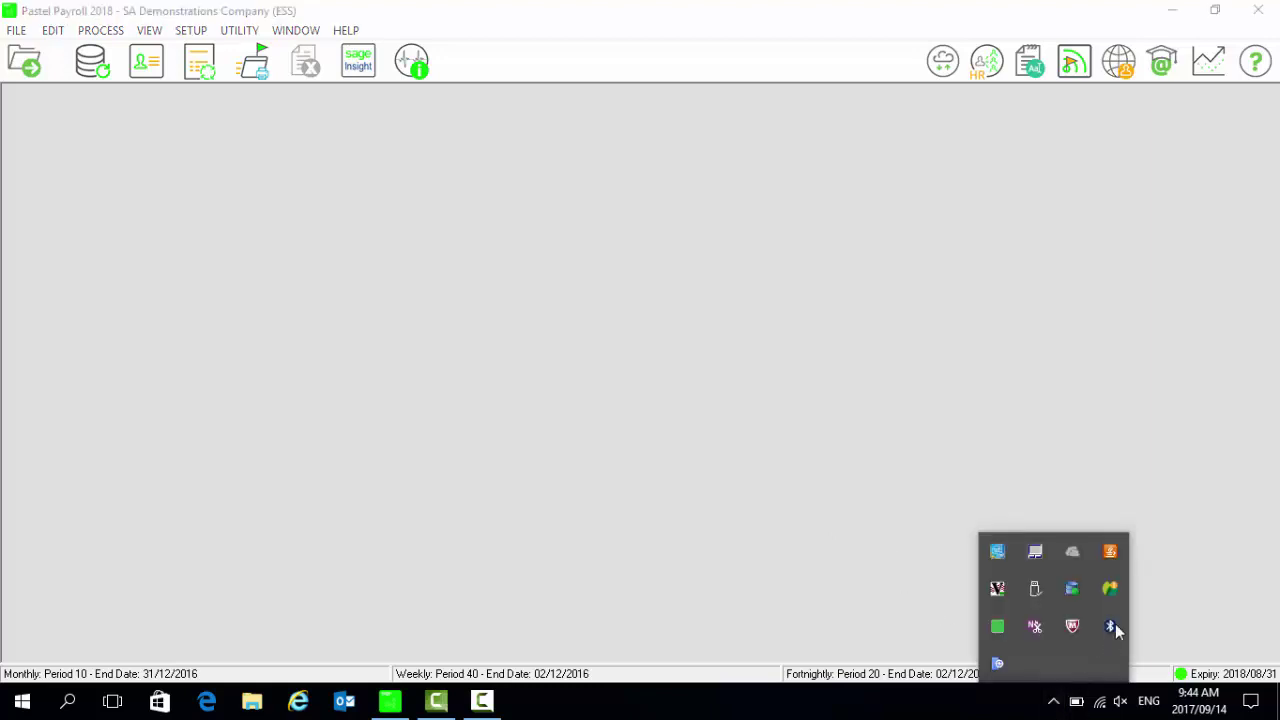
right_click(1110, 589)
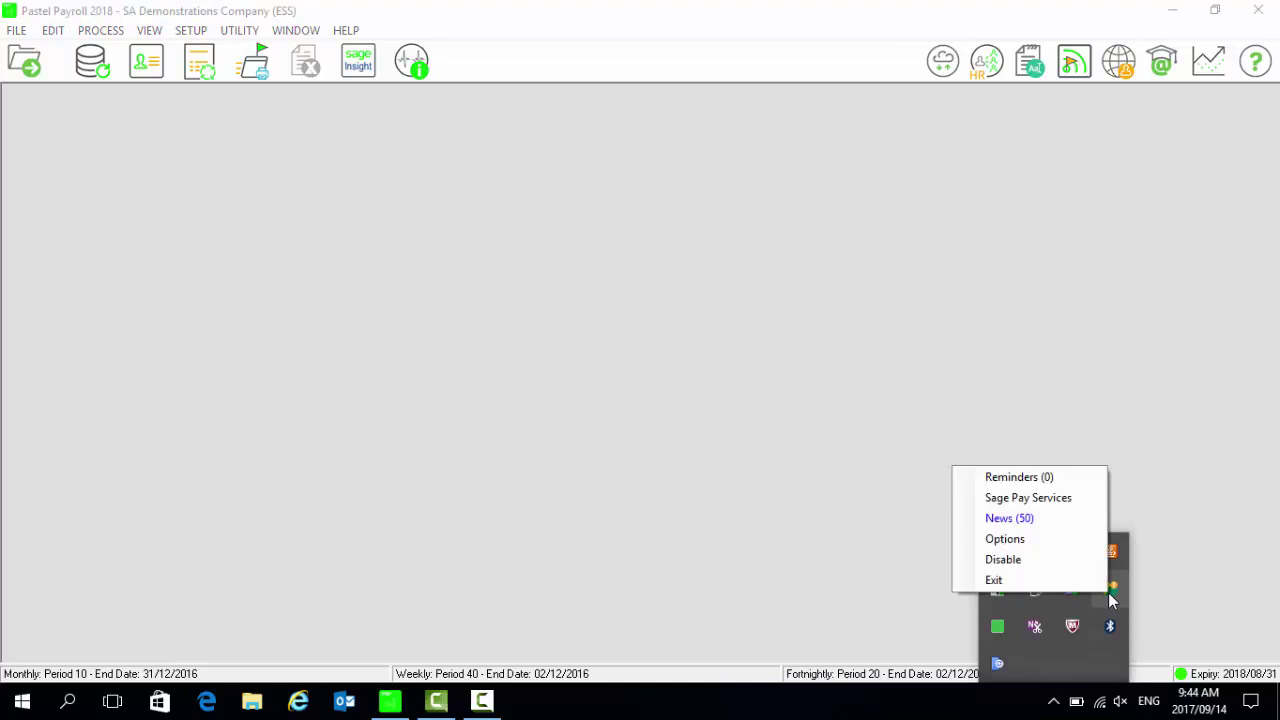
left_click(1073, 541)
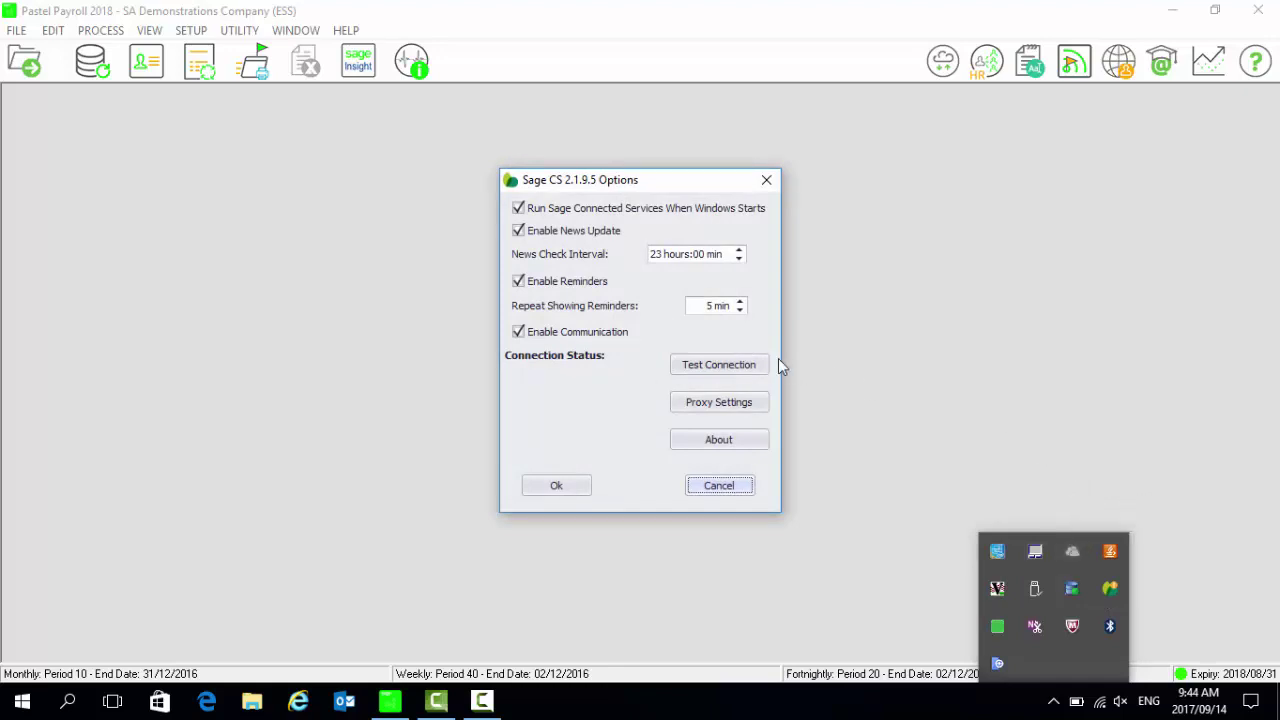
left_click(742, 366)
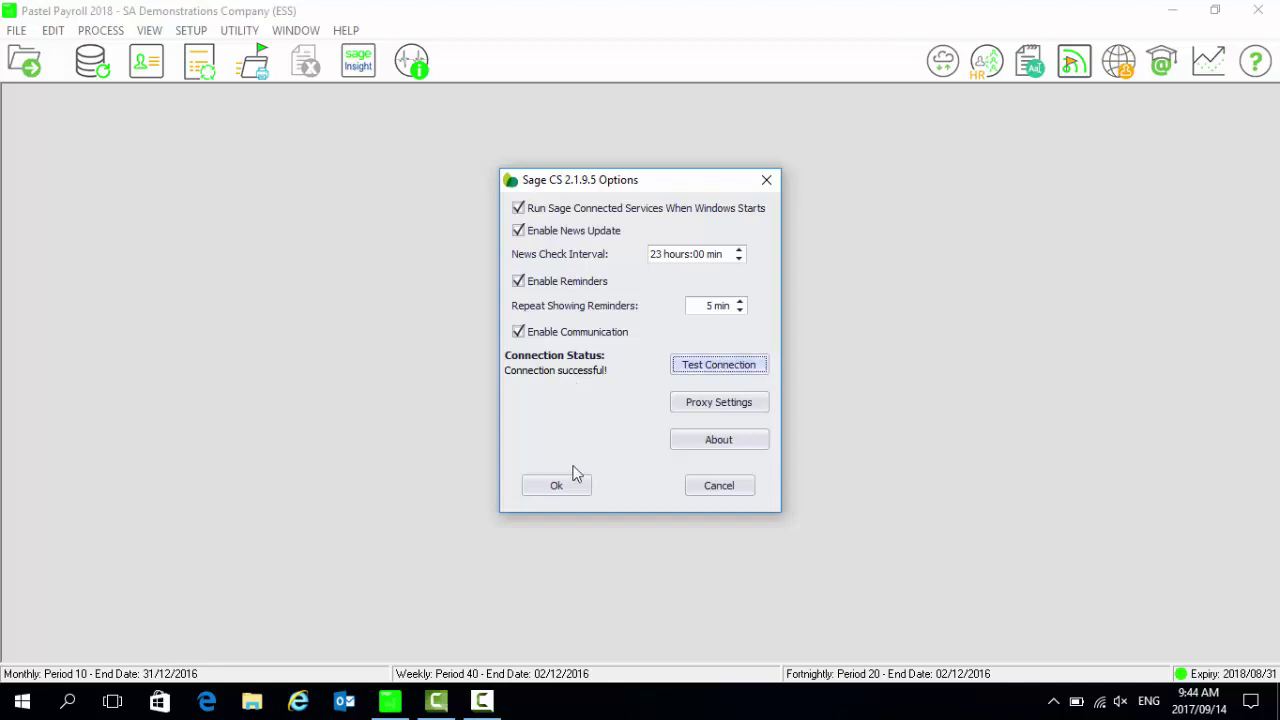
left_click(557, 485)
Search the Start menu for 'start' and launch the Start Service app to restart Sage notifications.
left_click(20, 703)
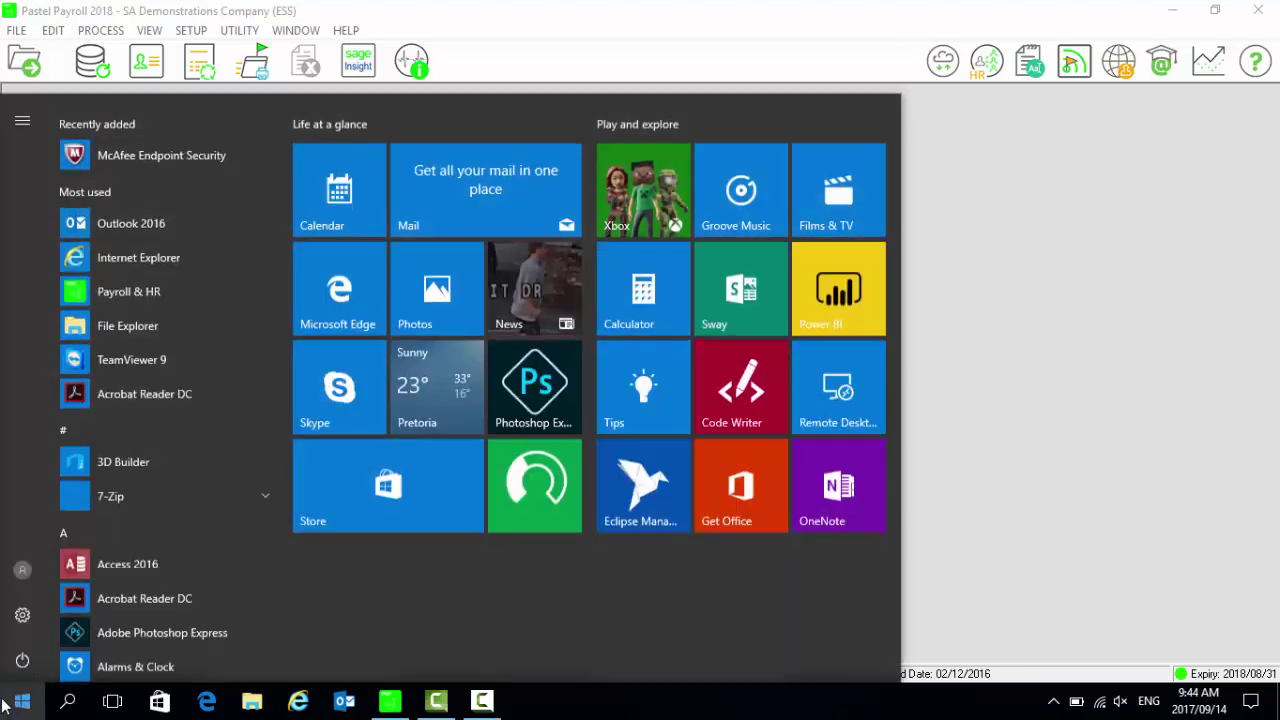
type("start")
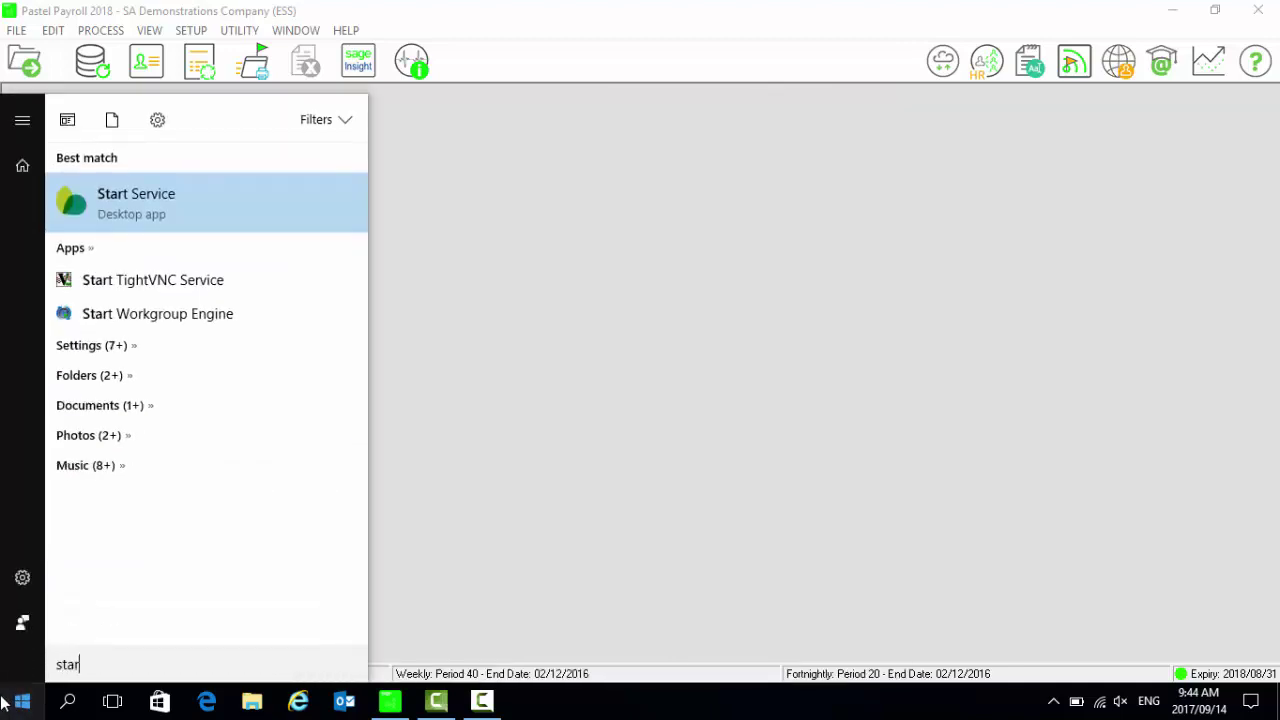
left_click(230, 210)
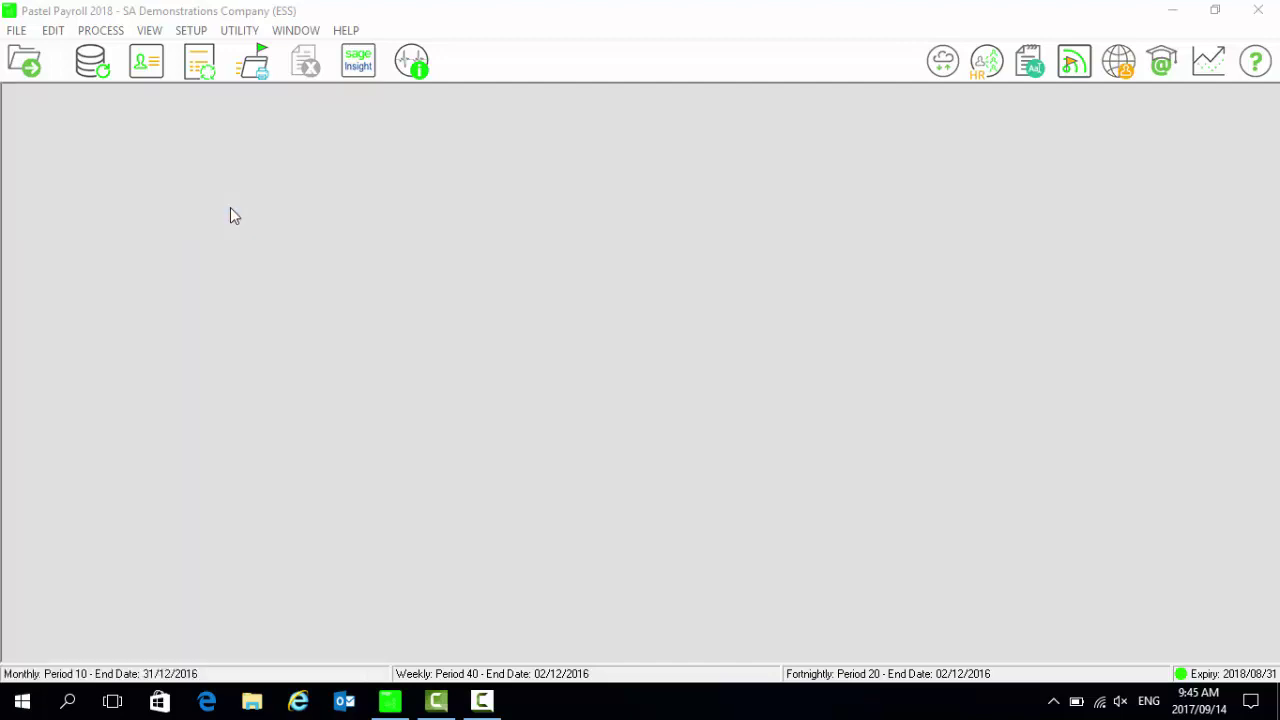
left_click(191, 30)
Confirm the Self Service Administrator Profile and approve uploading transactions and employee information.
mouse_move(322, 393)
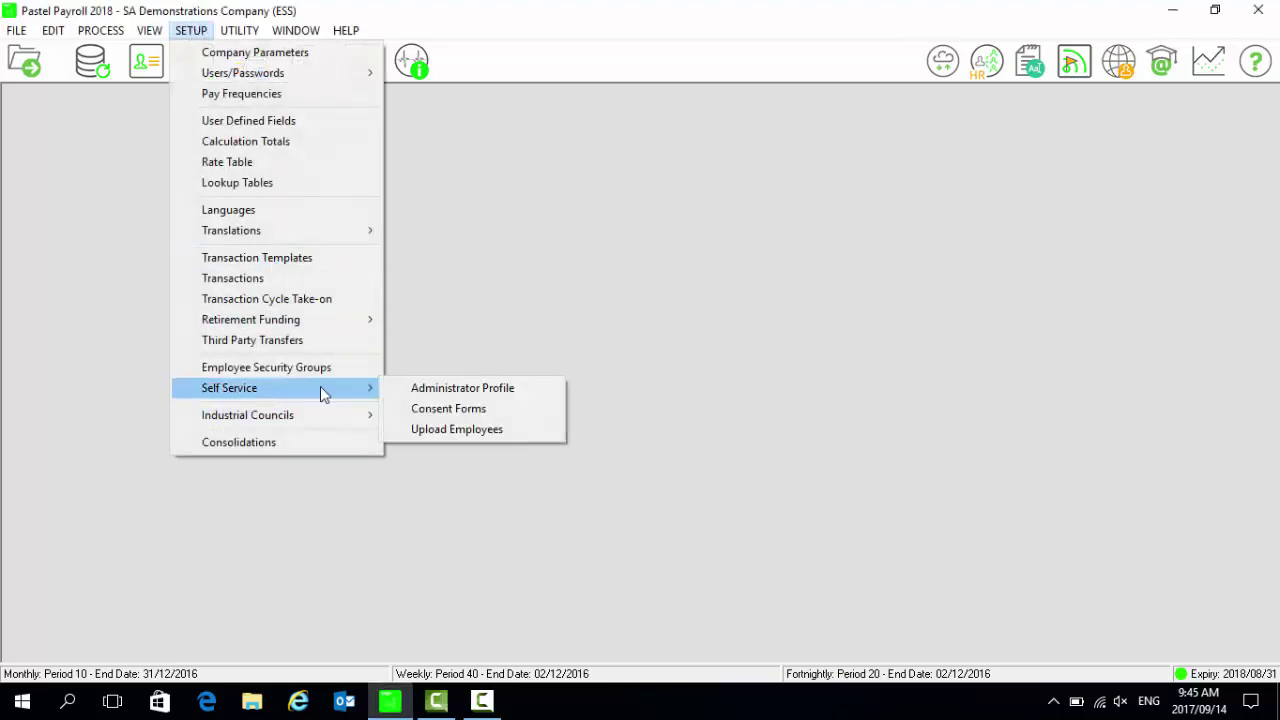
left_click(524, 387)
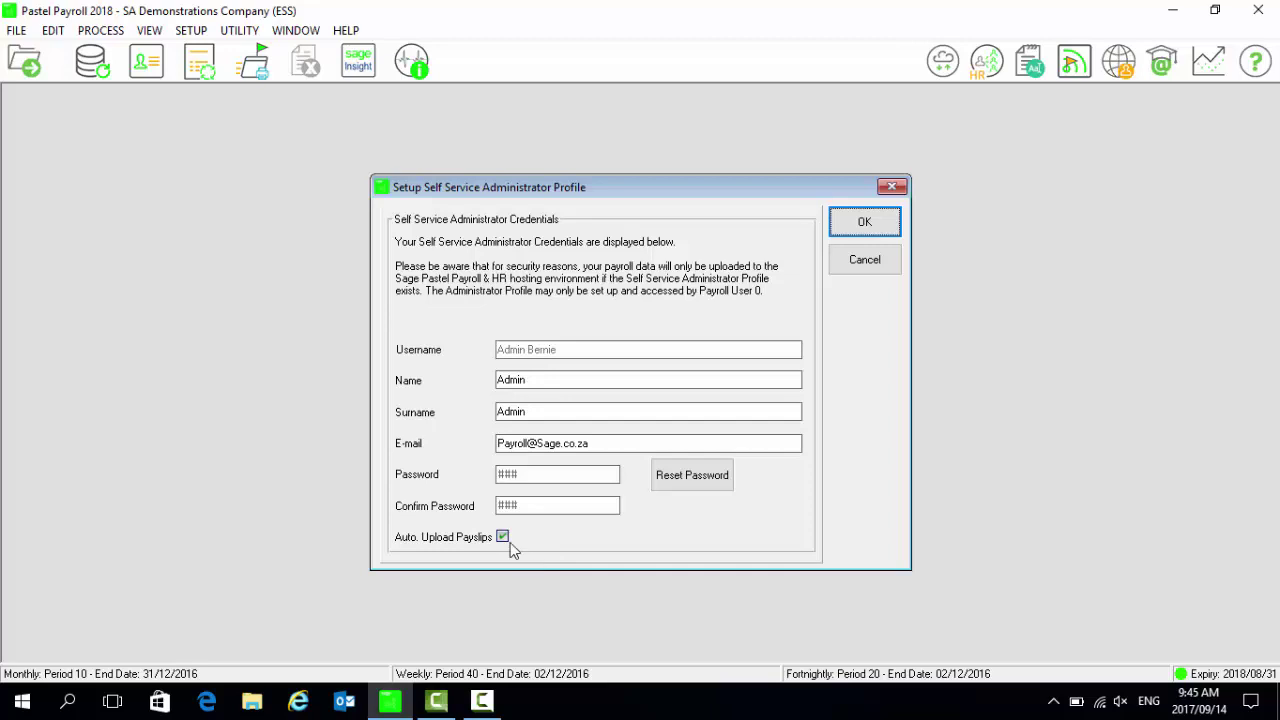
left_click(896, 226)
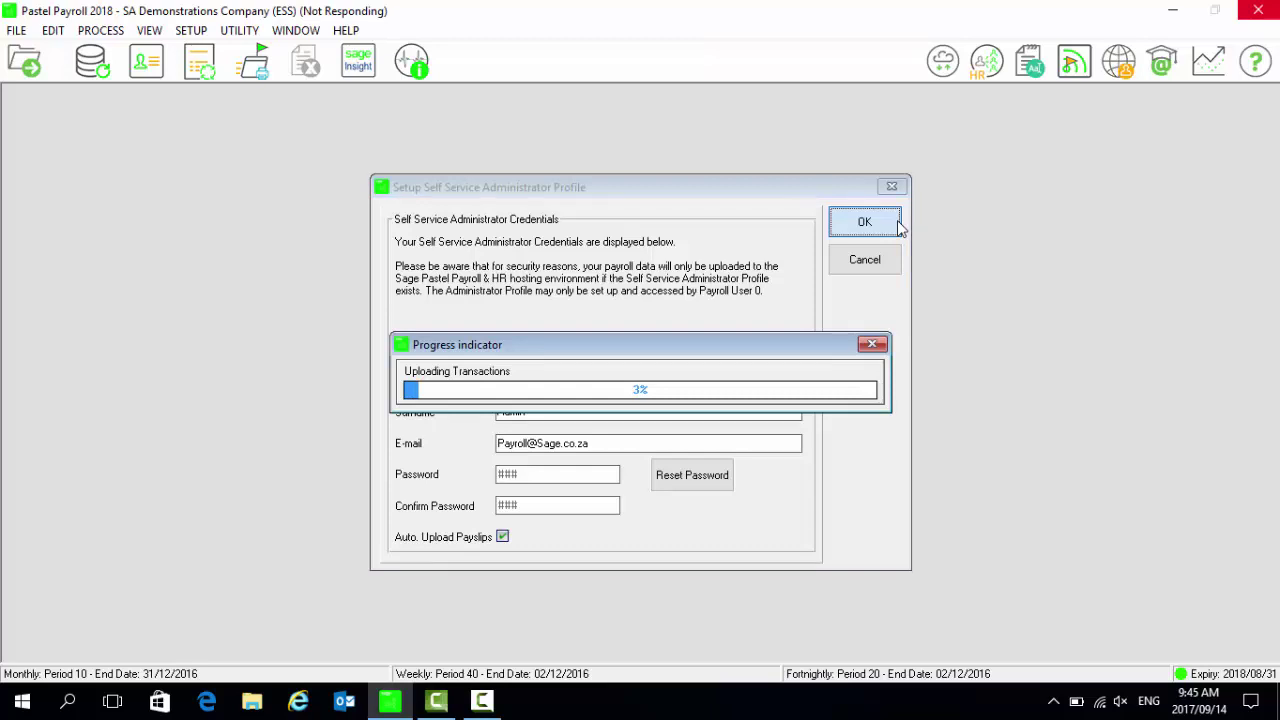
left_click(726, 420)
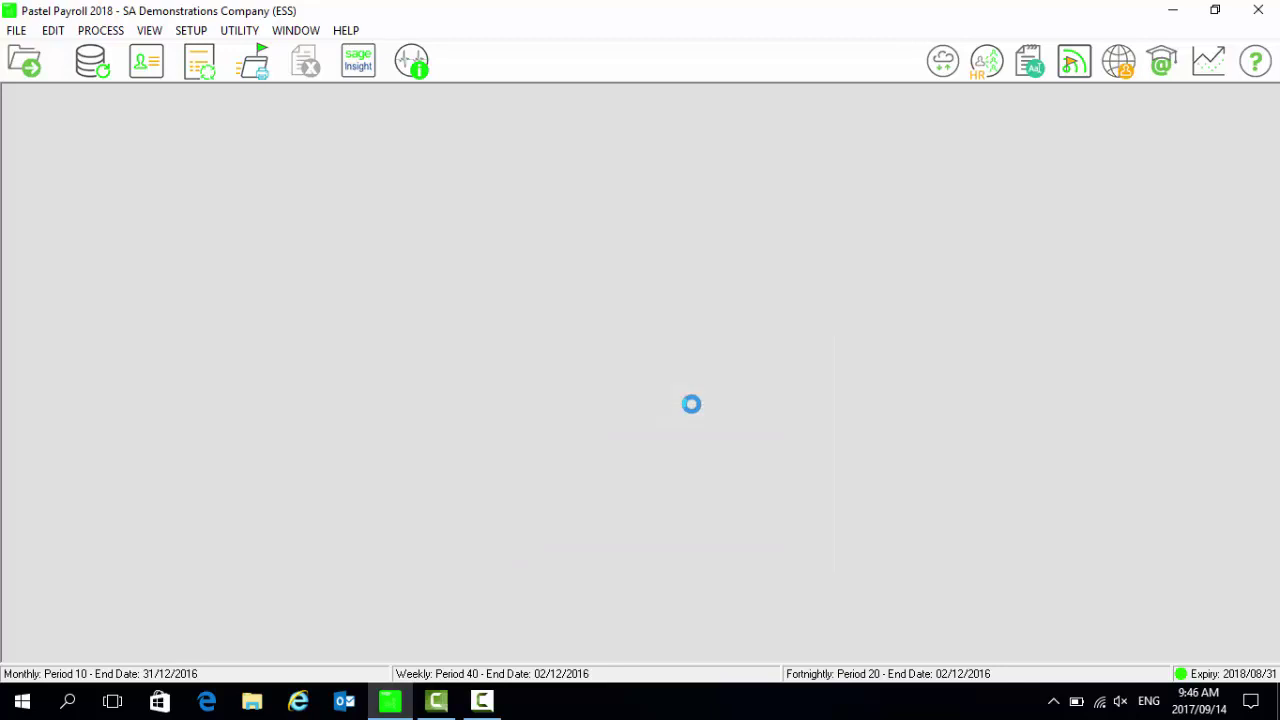
Process another payroll run uploading Self Service payslips for the filtered employees, producing the 8-page reprint.
left_click(97, 31)
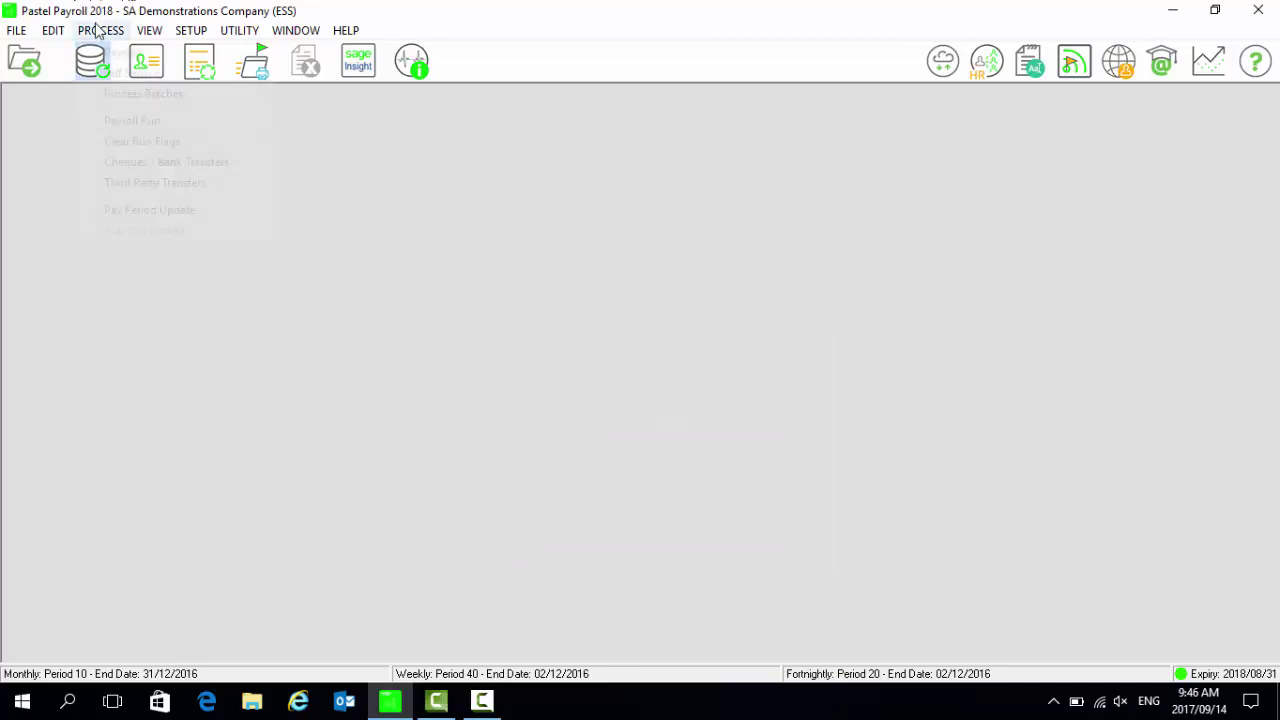
left_click(161, 122)
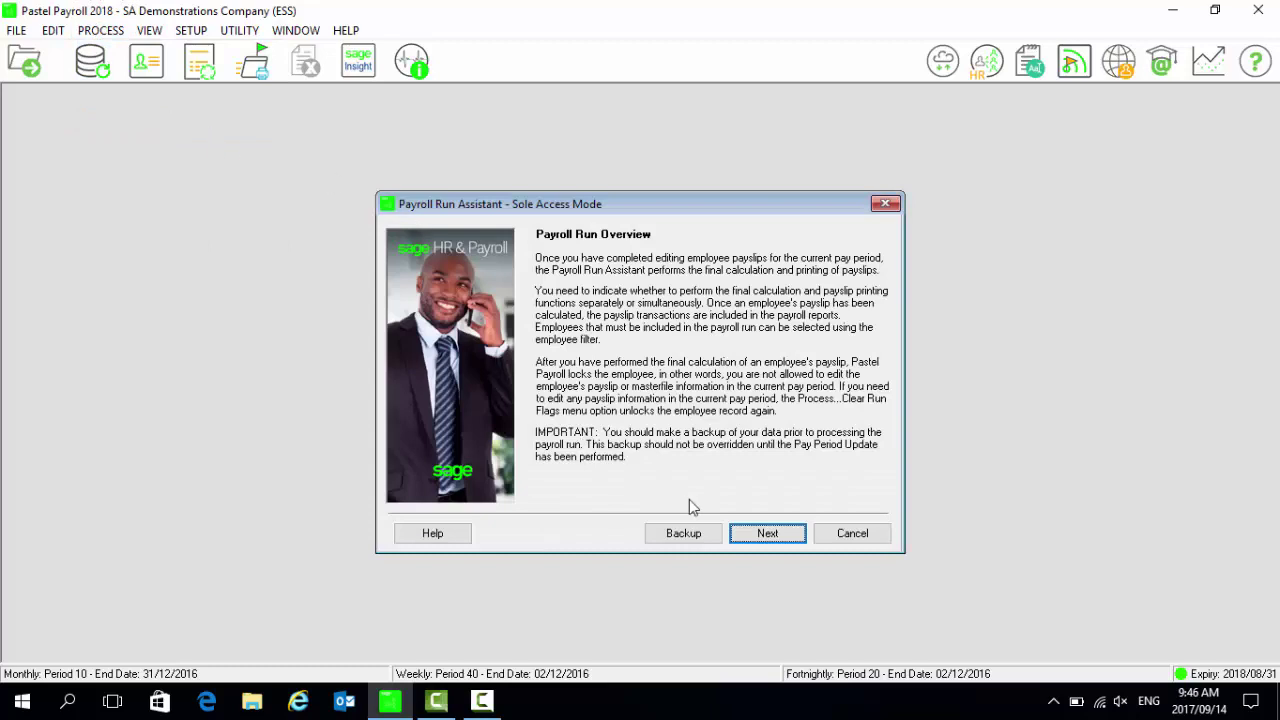
left_click(767, 536)
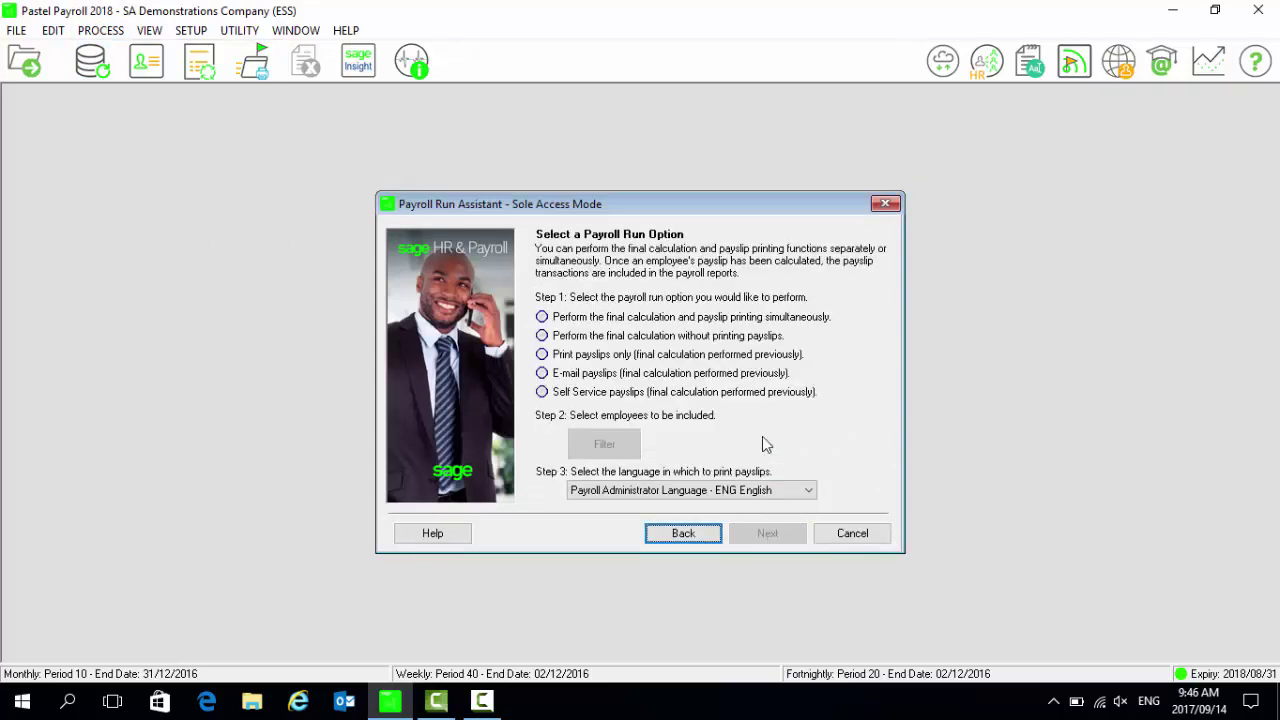
left_click(670, 392)
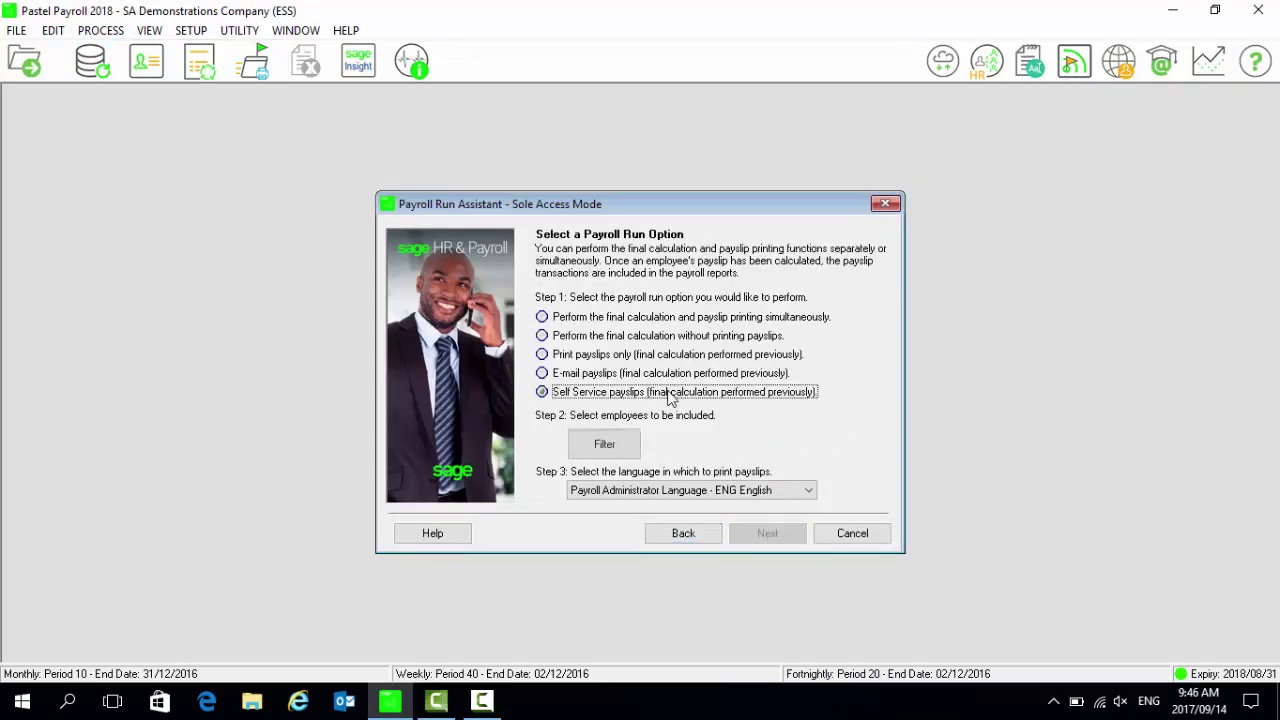
left_click(627, 449)
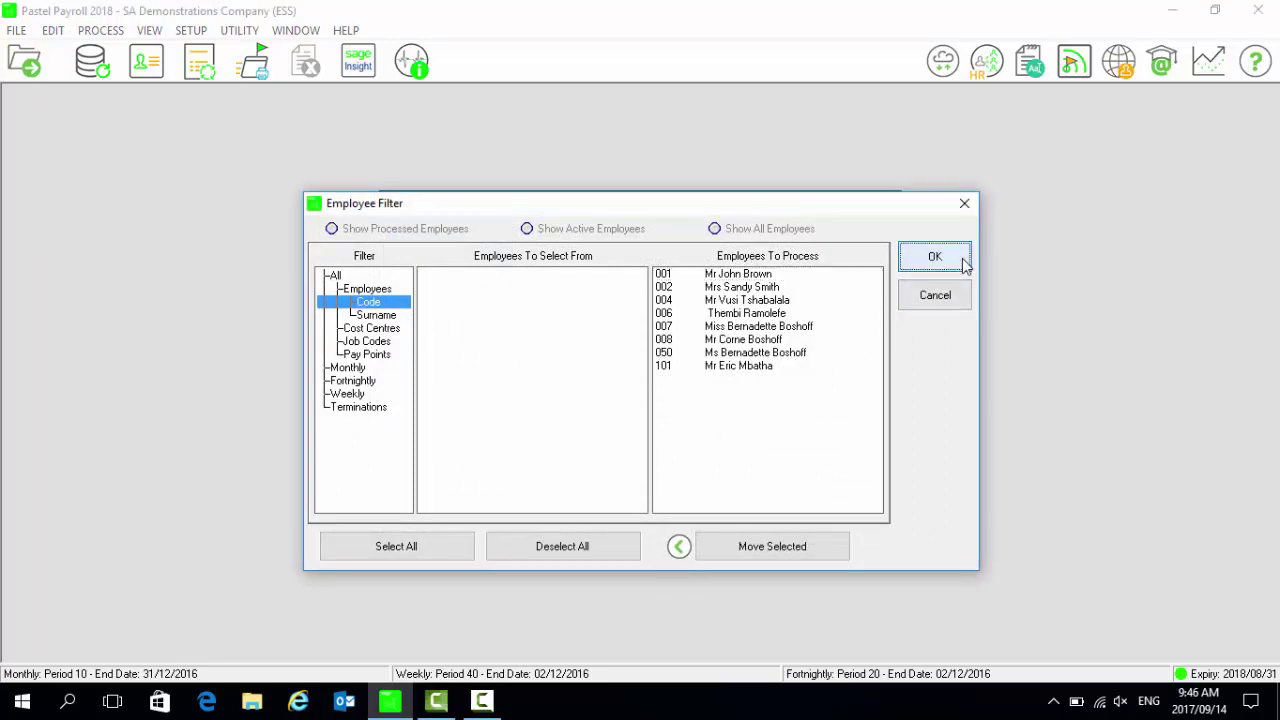
left_click(918, 258)
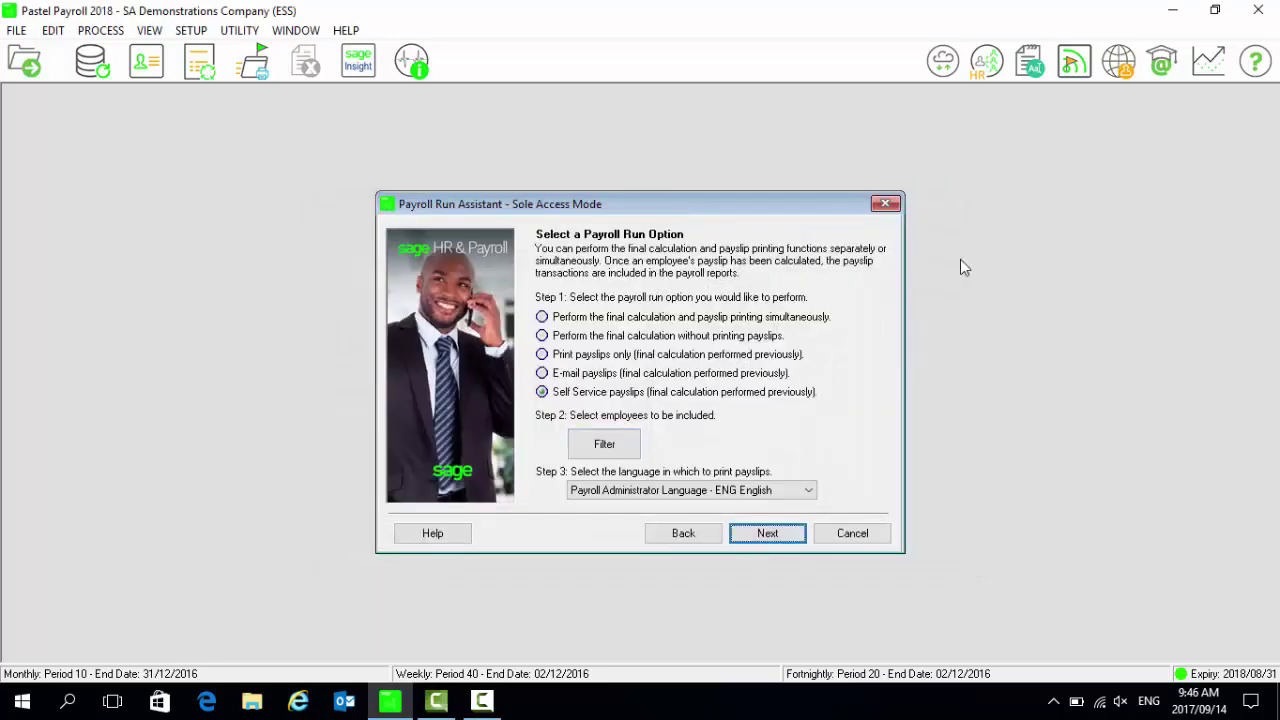
left_click(770, 534)
left_click(774, 536)
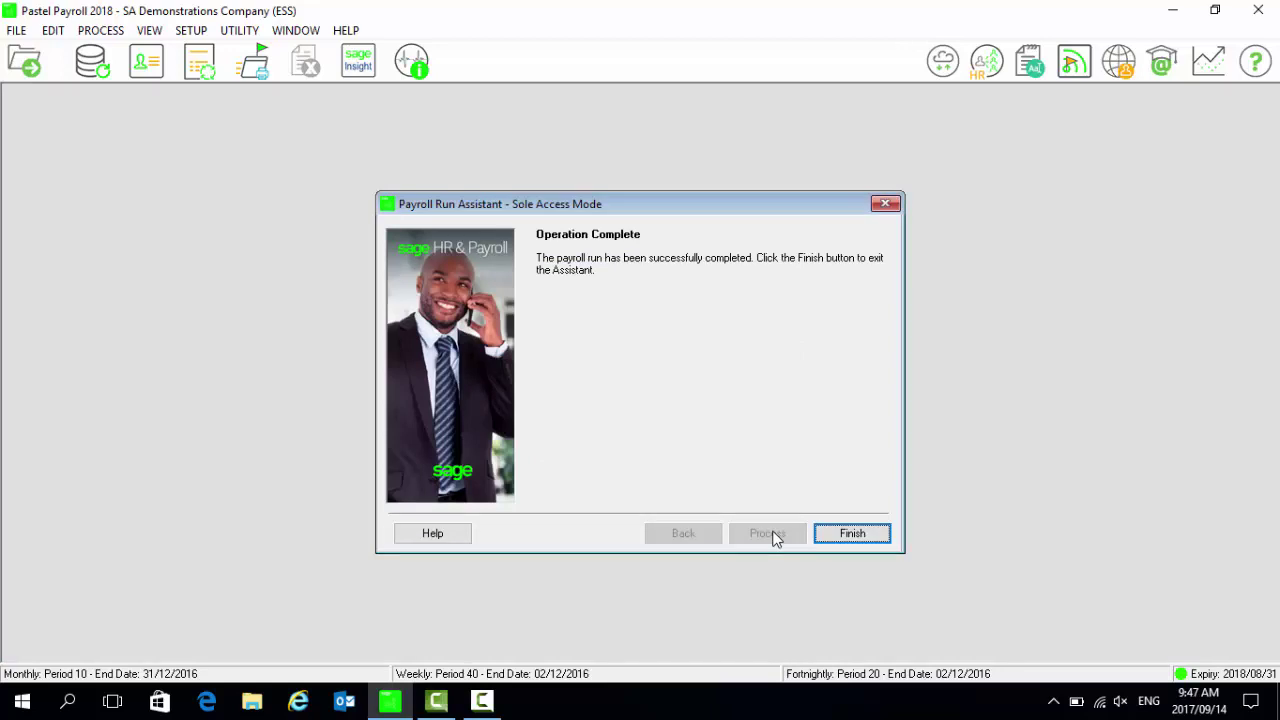
left_click(852, 533)
End the SageCSClient.exe process from Task Manager's Details list and close Task Manager.
right_click(620, 700)
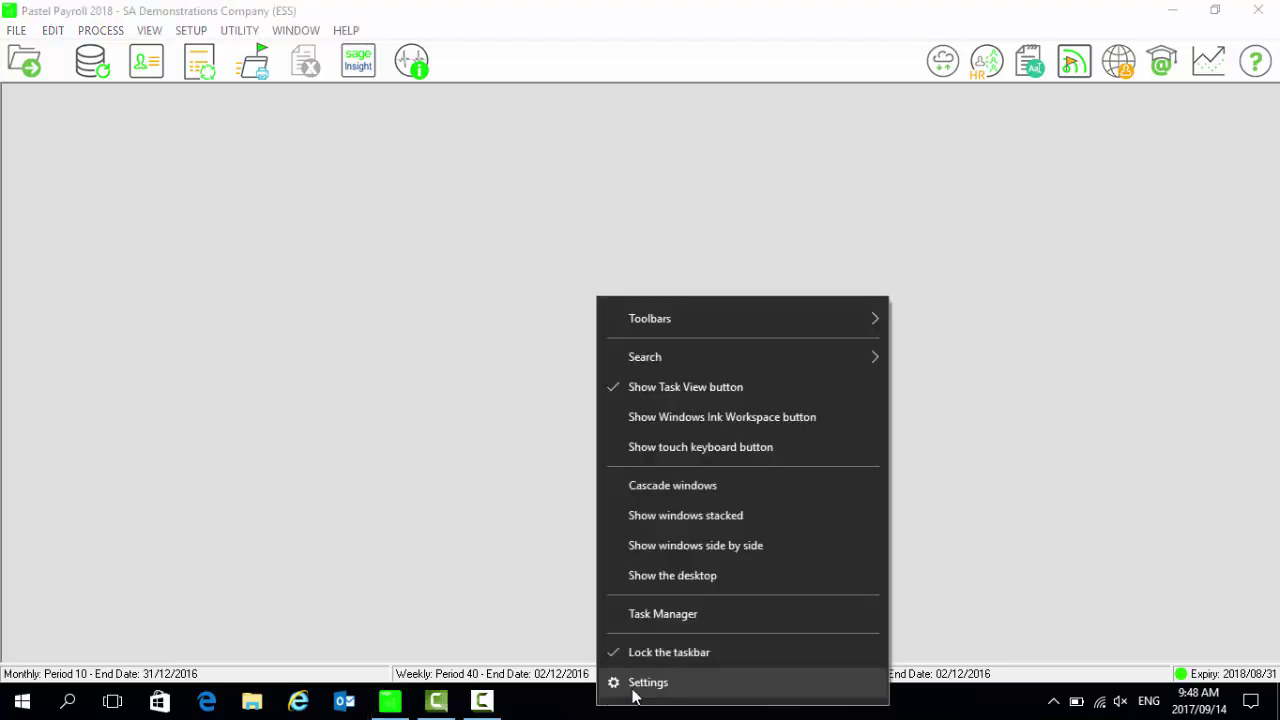
left_click(707, 612)
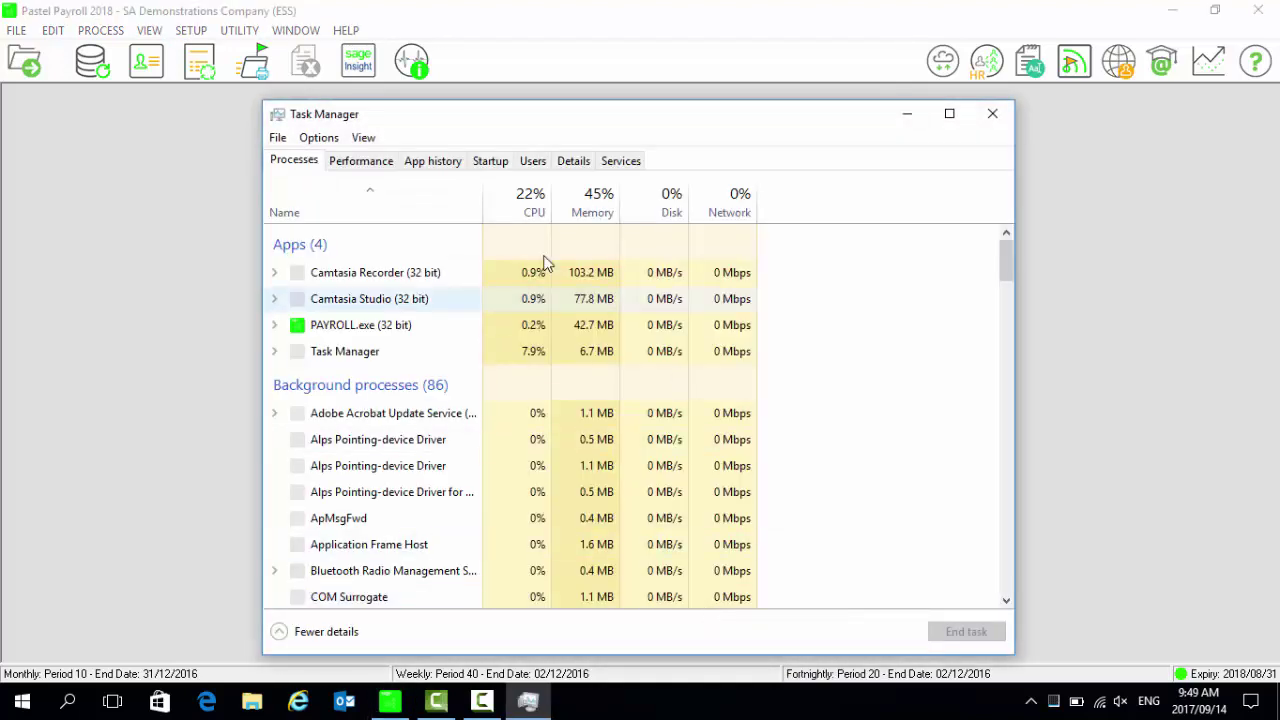
left_click(560, 165)
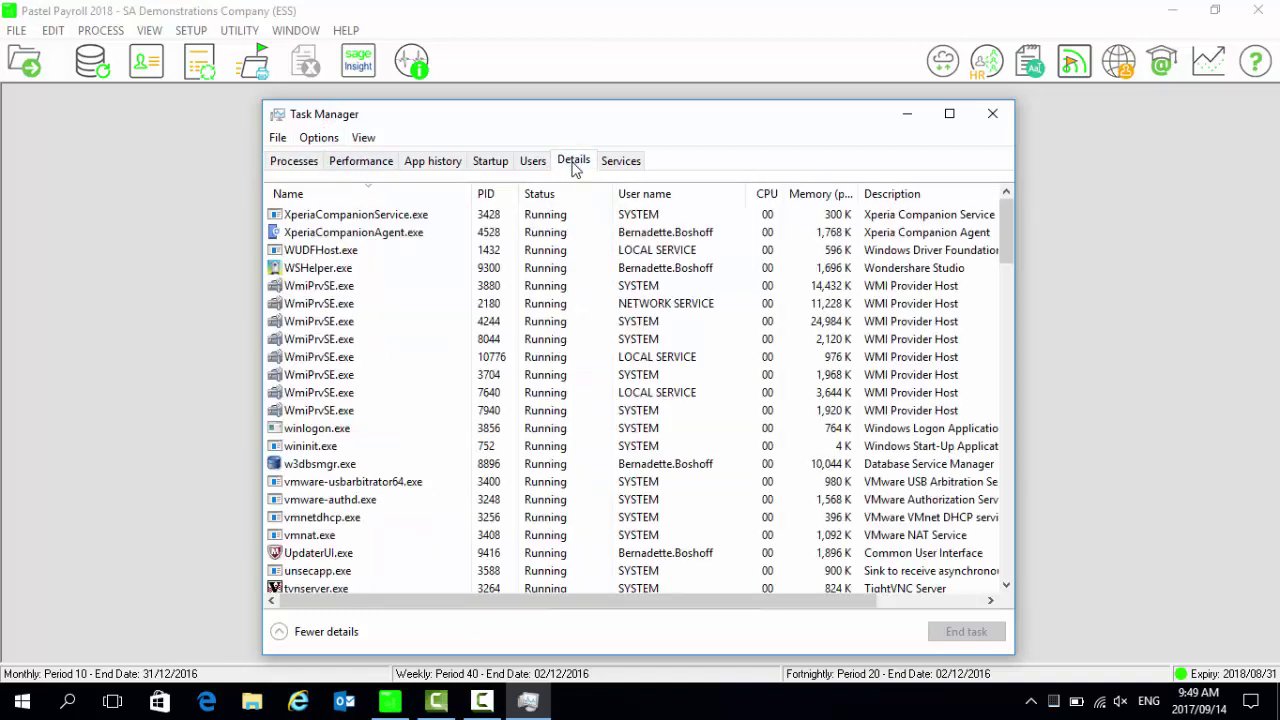
left_click(401, 310)
key("s")
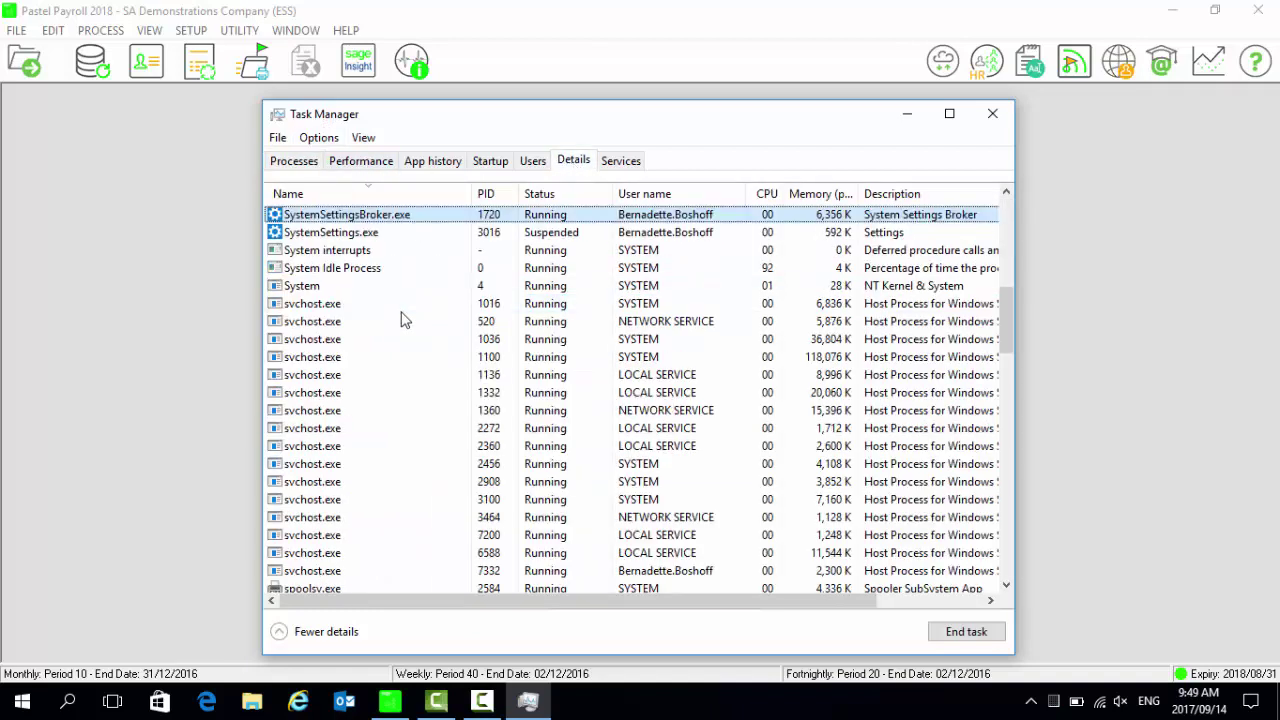
scroll(401, 320, "down", 6)
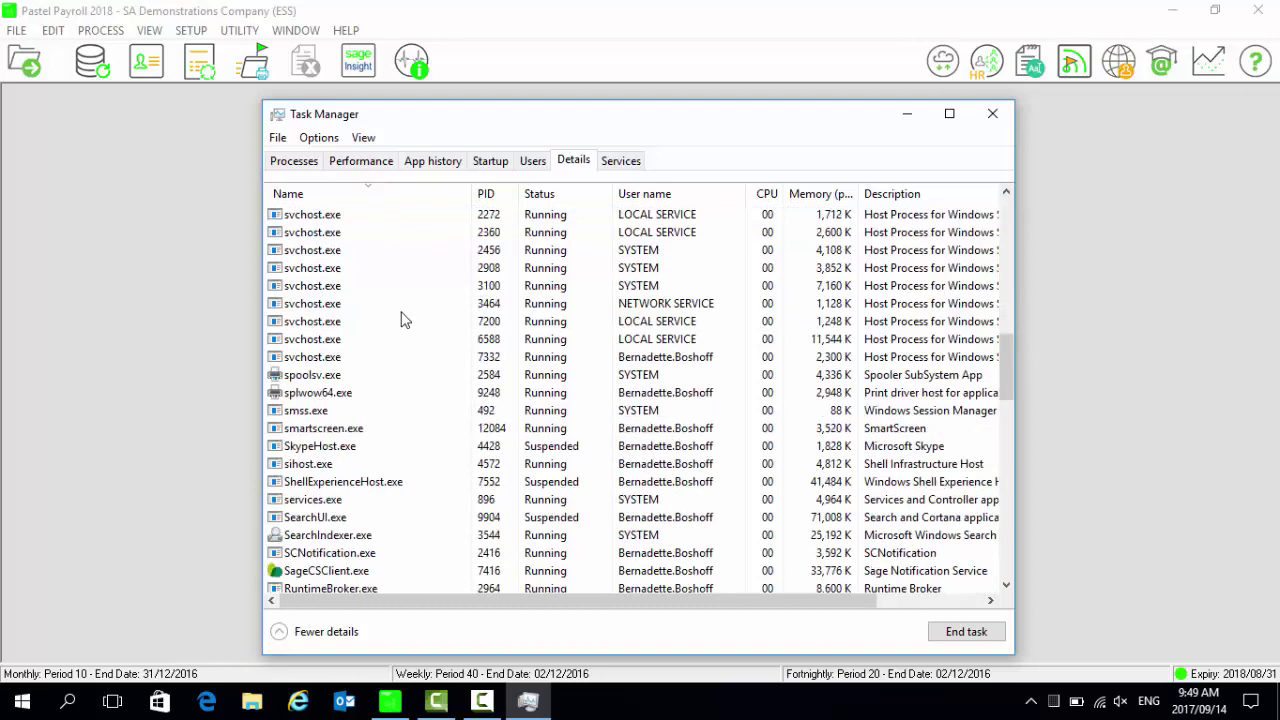
left_click(342, 467)
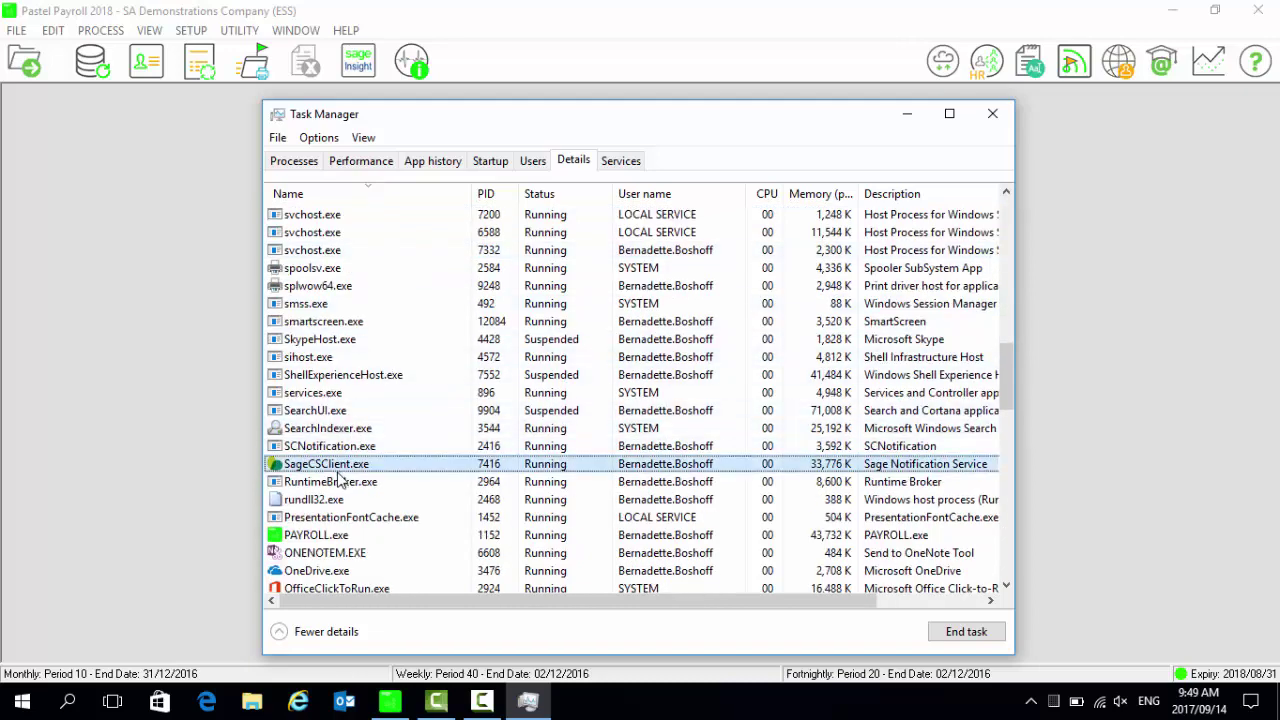
left_click(990, 636)
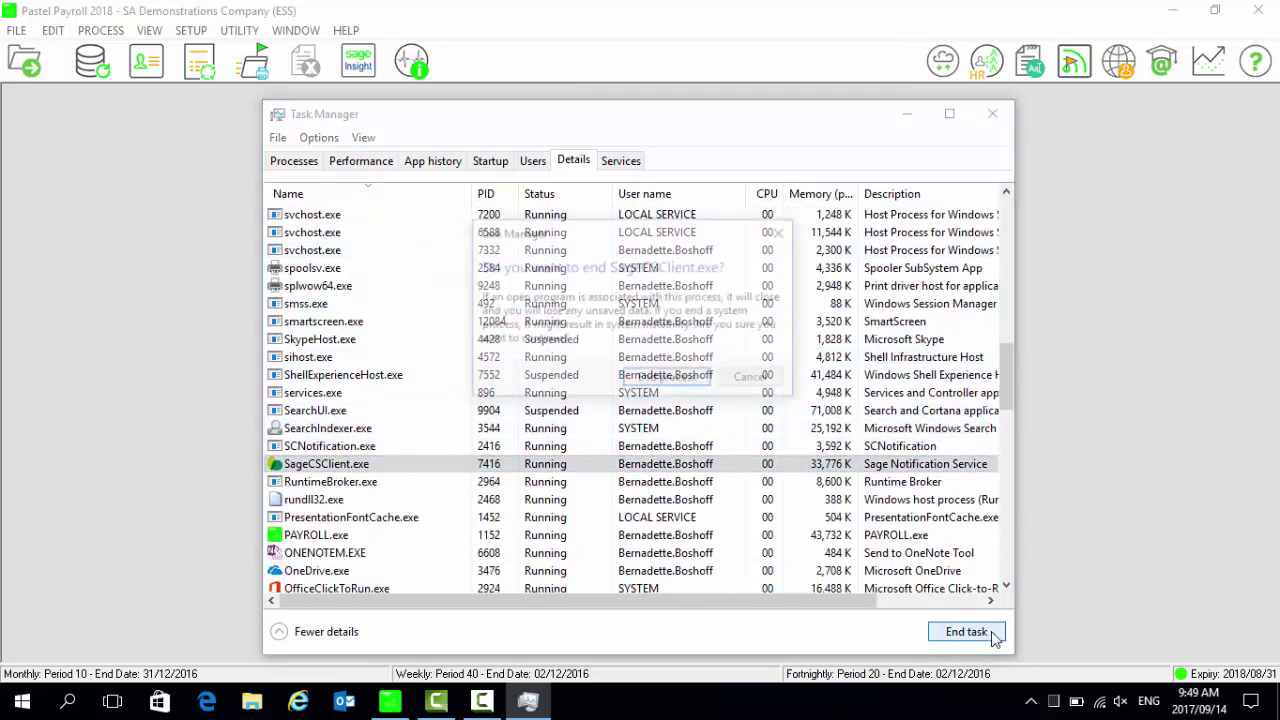
left_click(662, 380)
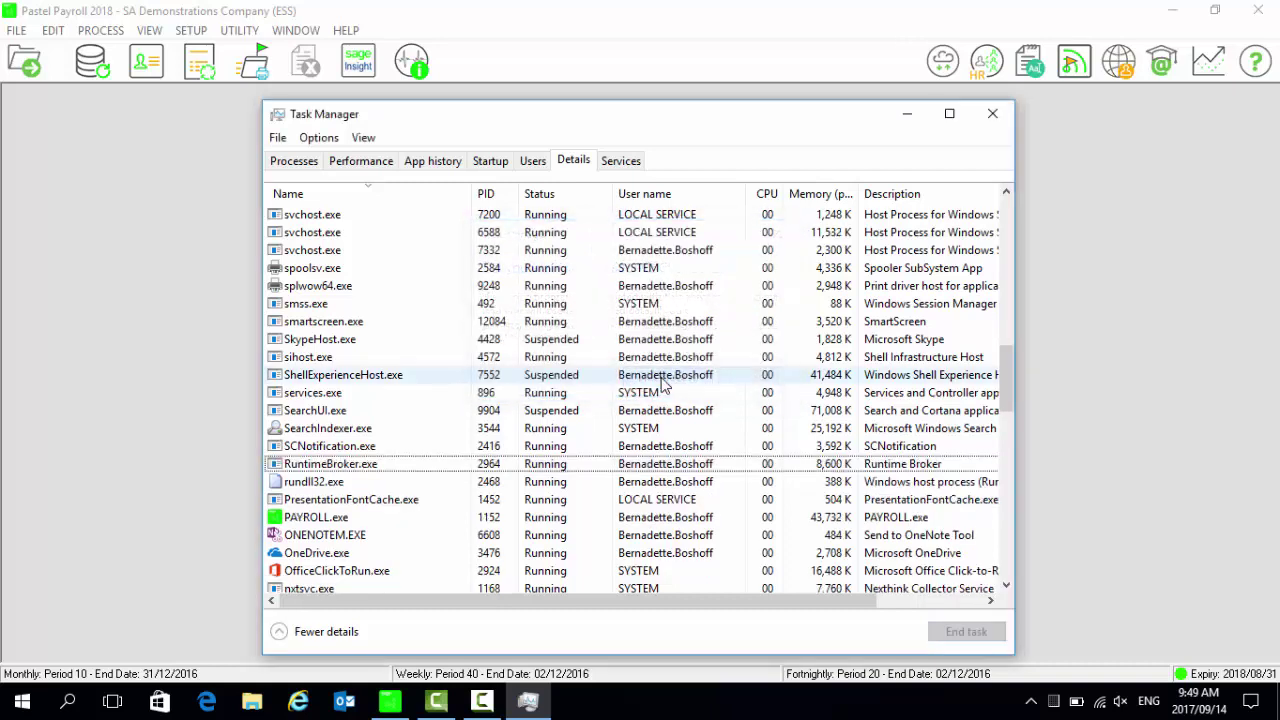
left_click(990, 113)
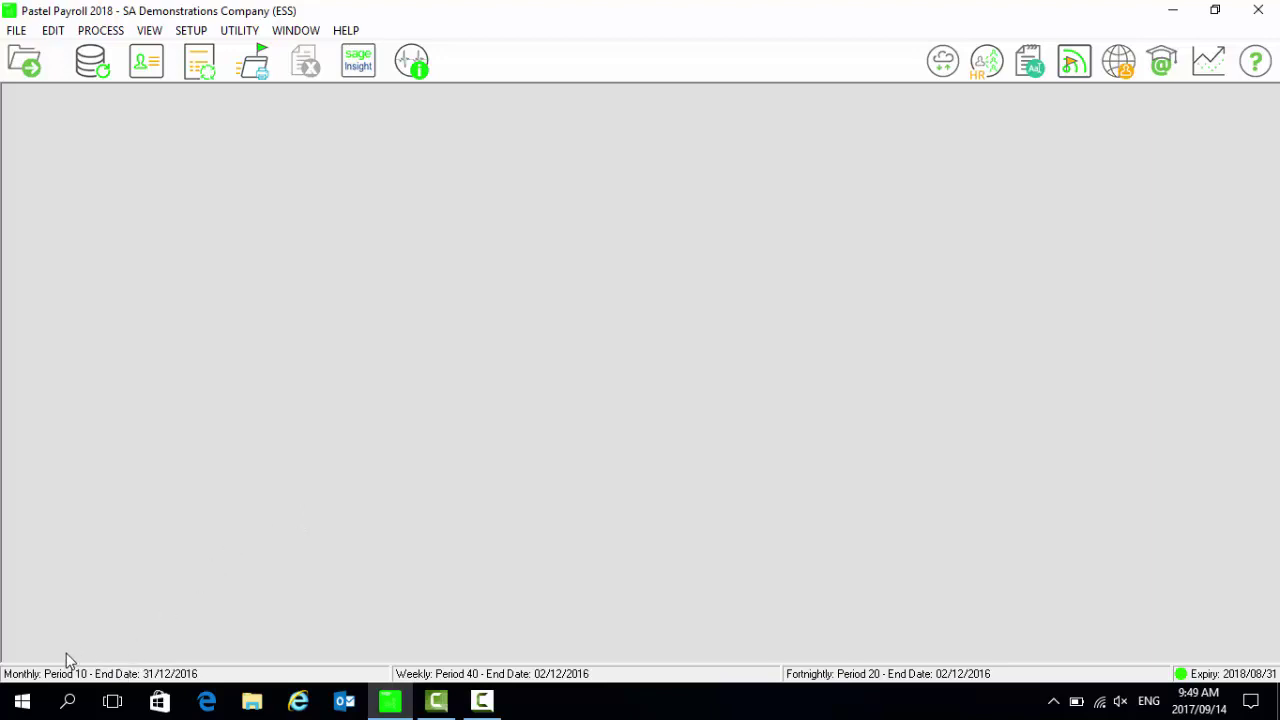
Launch the Start Service app again via a Start menu search for 'start'.
left_click(22, 702)
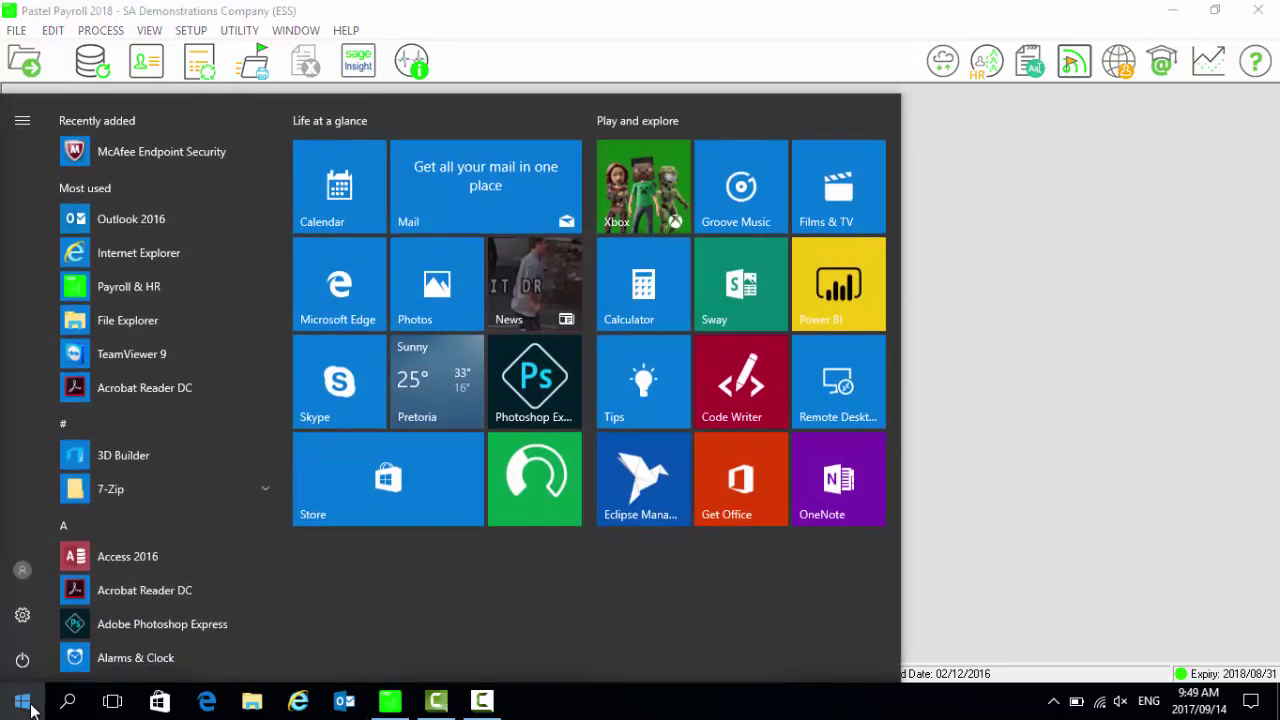
type("st")
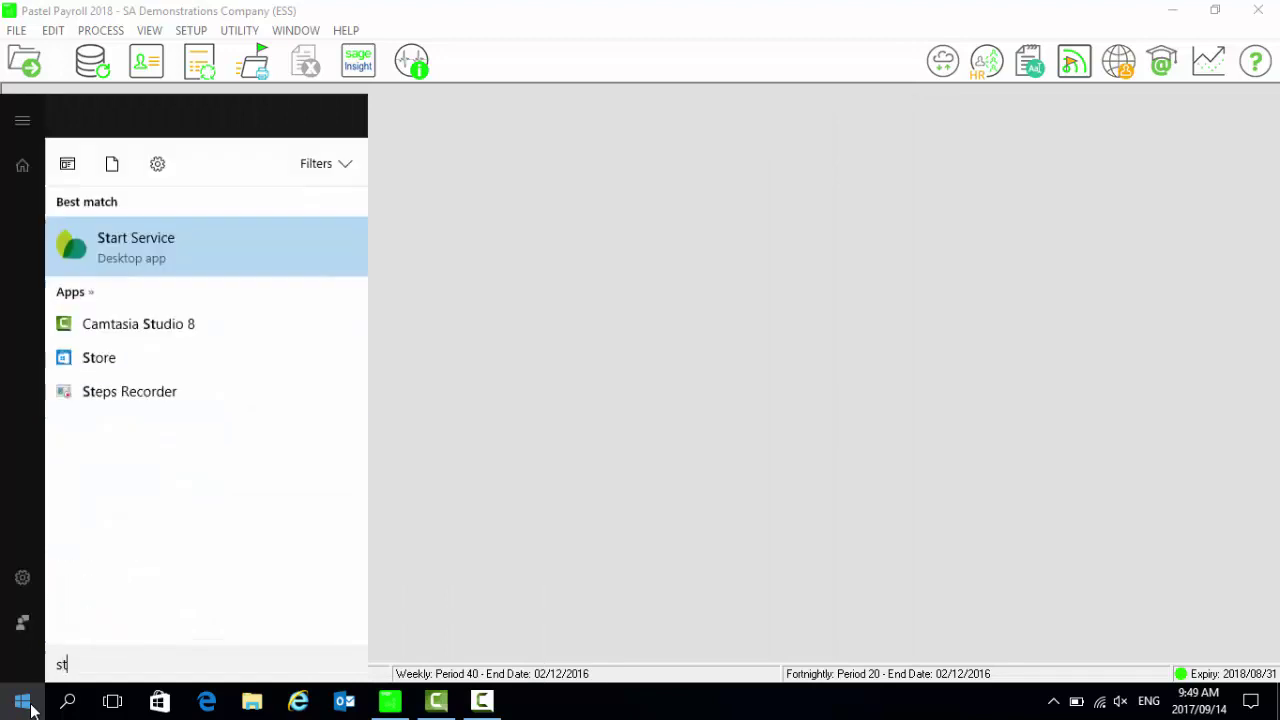
type("art")
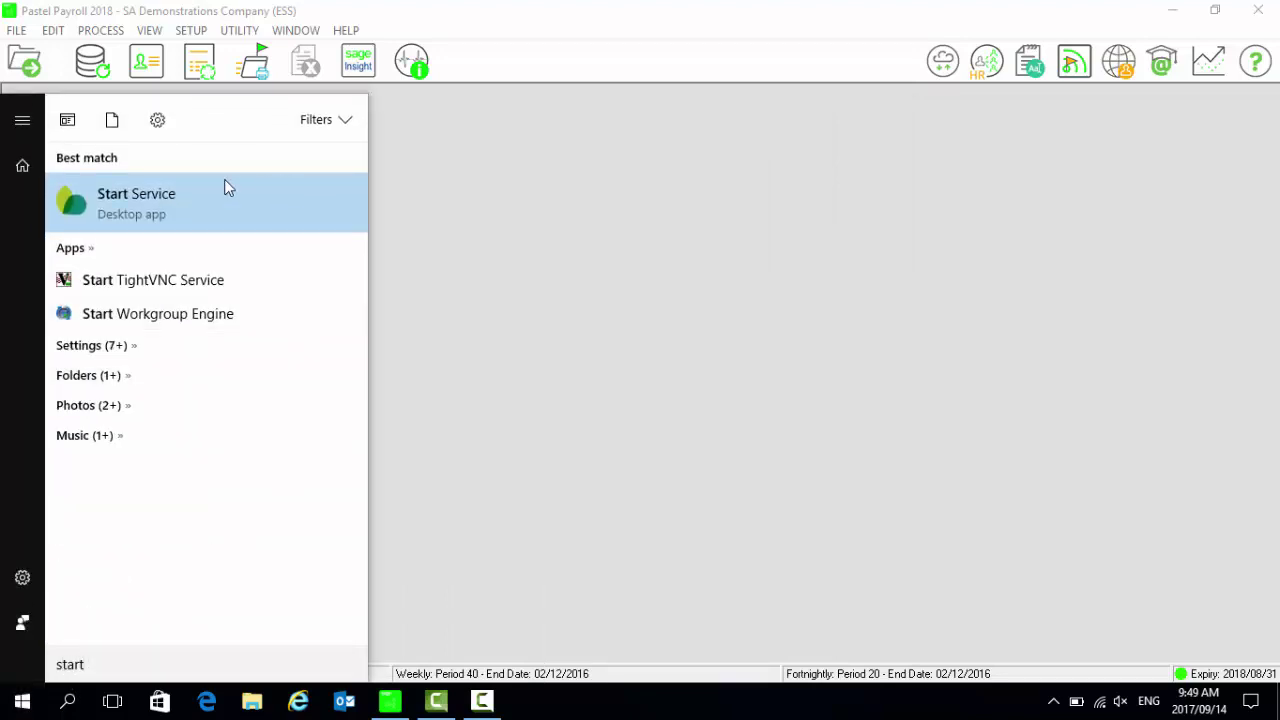
left_click(180, 191)
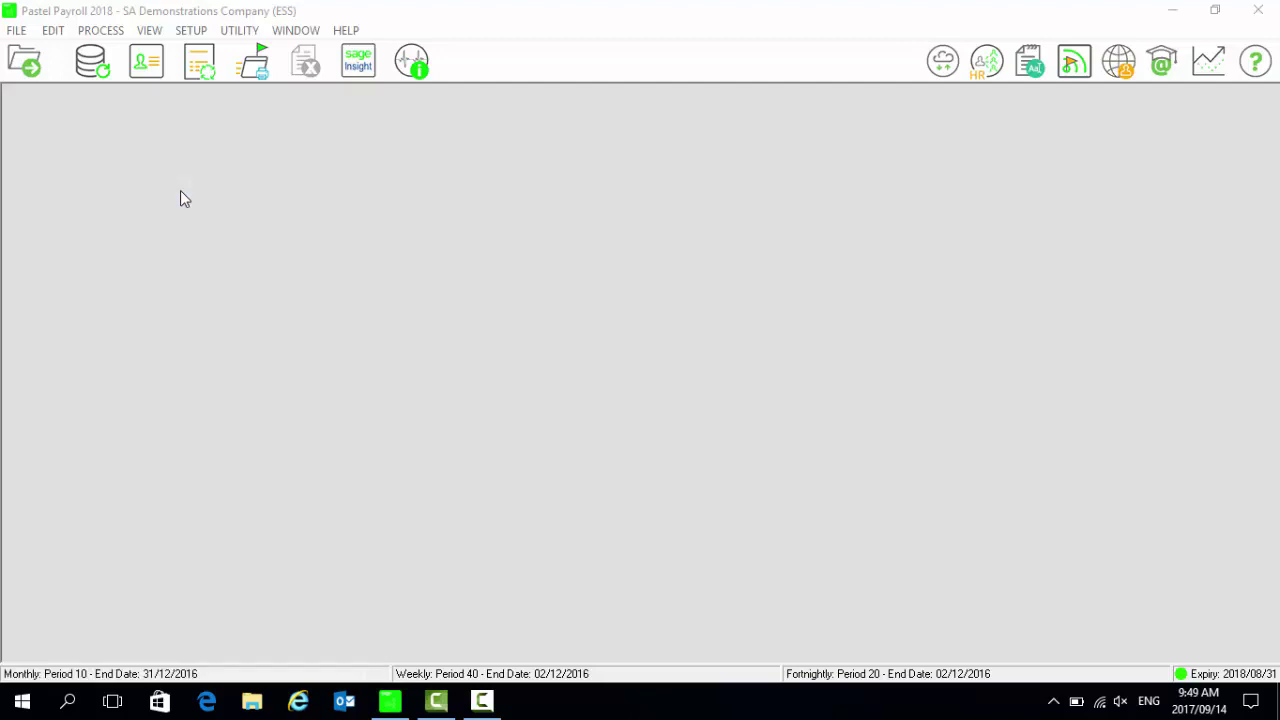